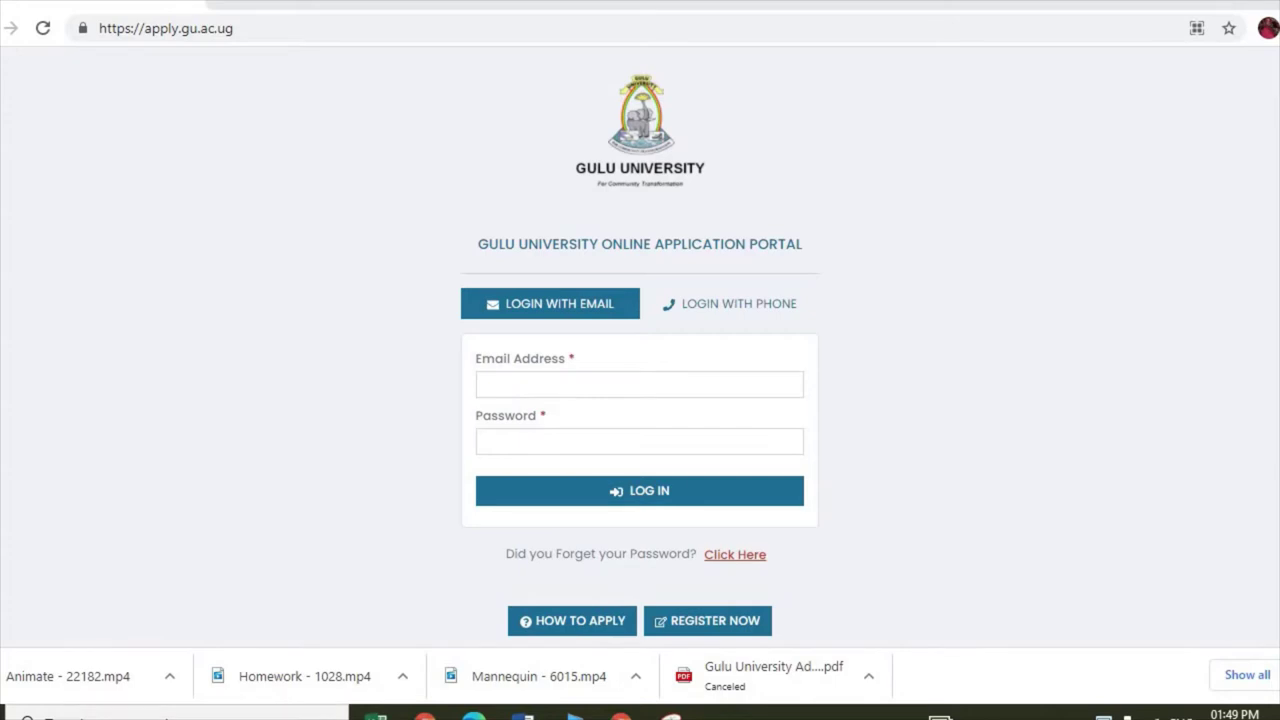
Step: Go to apply.gu.ac.ug to load the portal's login page
click(273, 28)
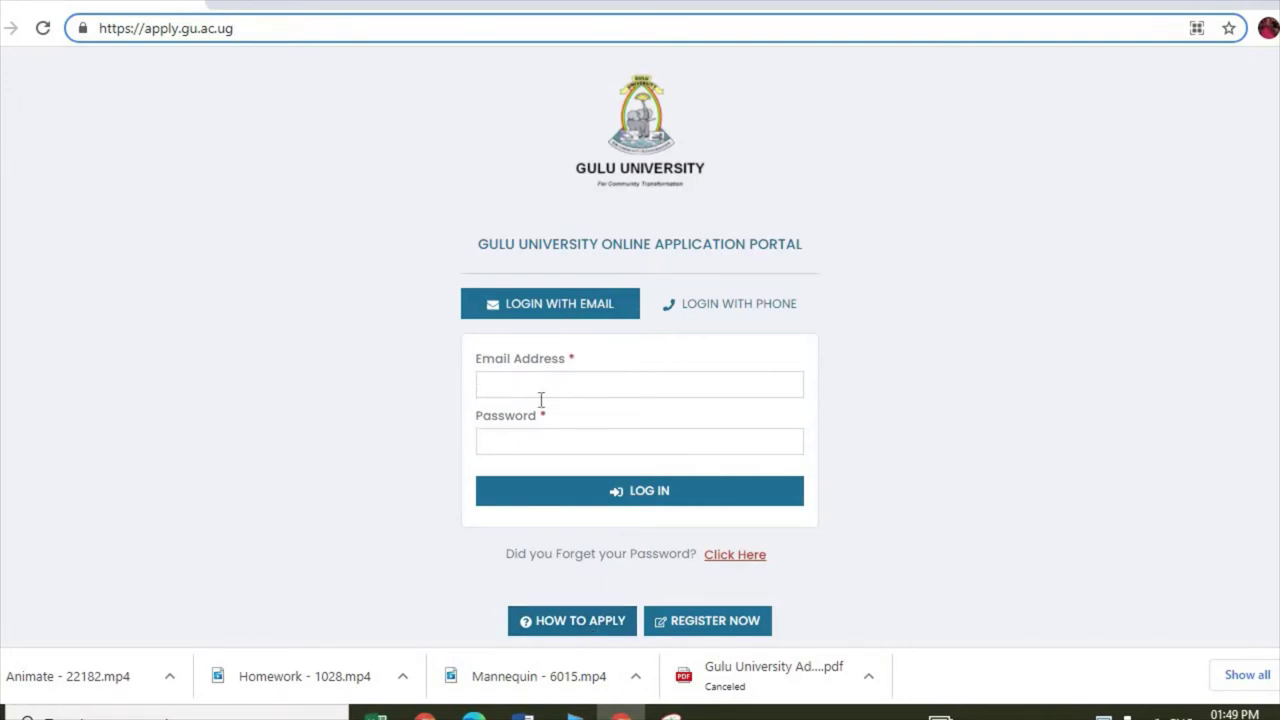
mouse_move(542, 387)
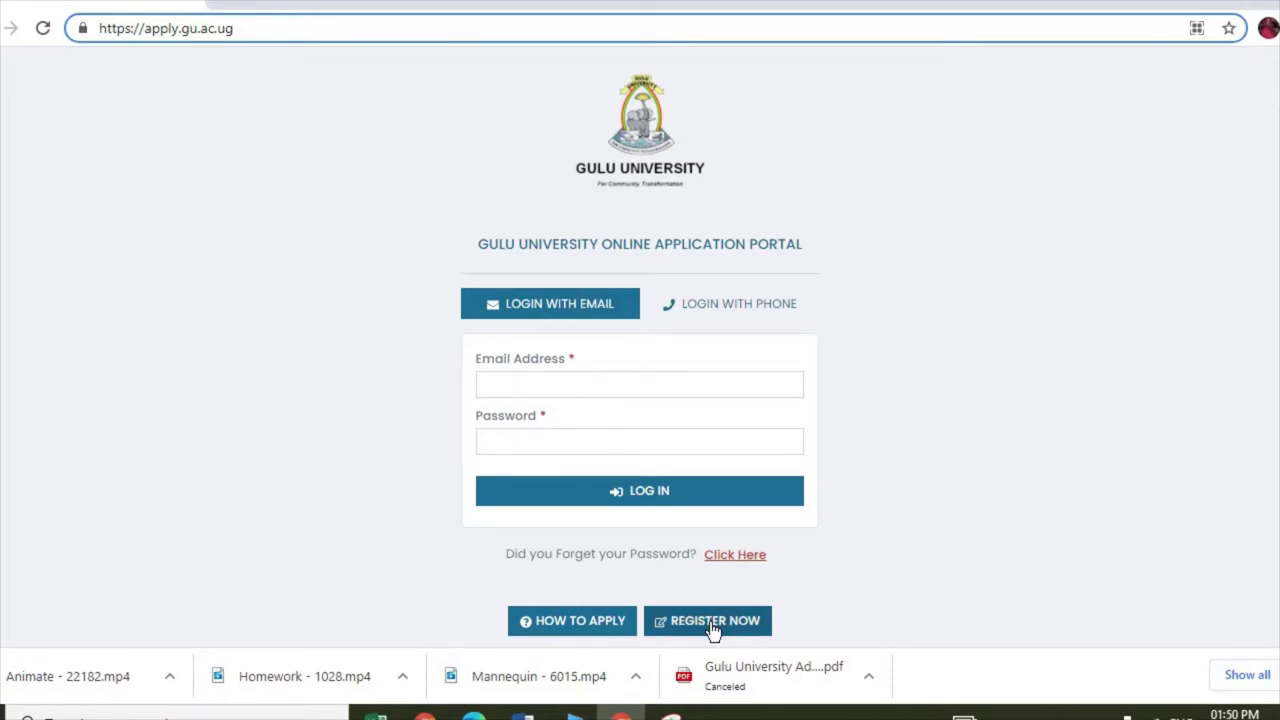
click(713, 629)
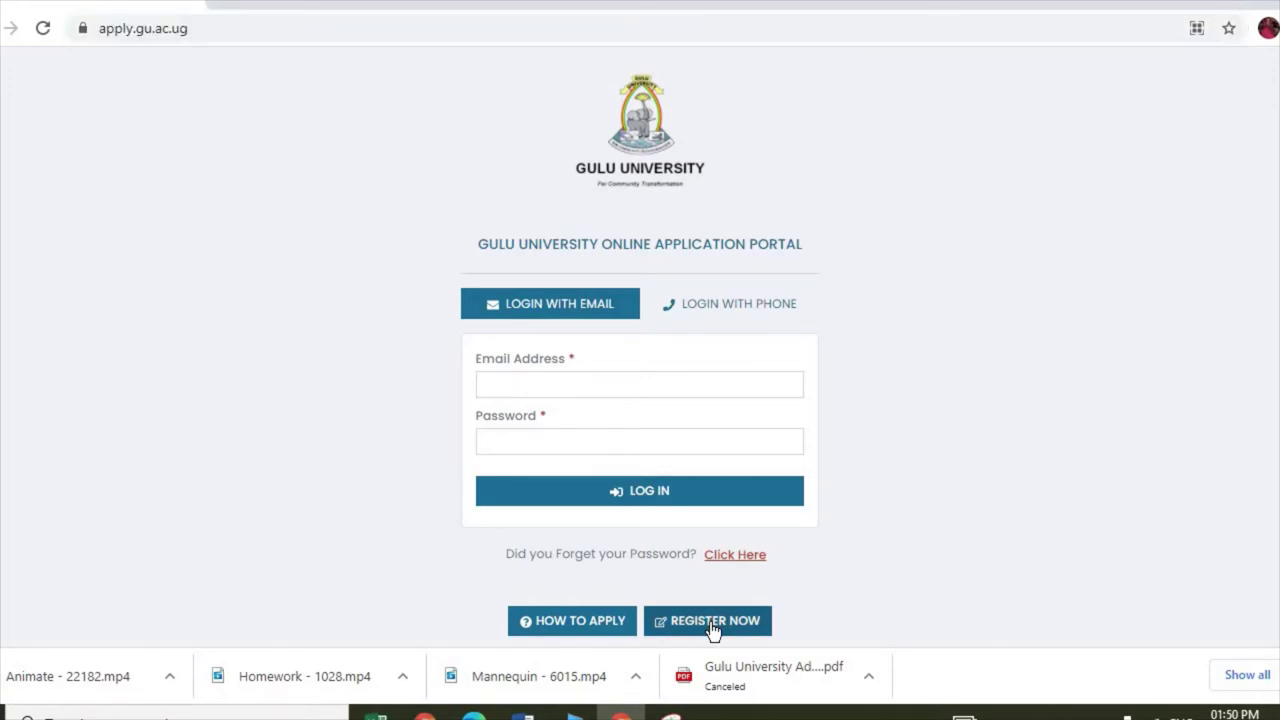
Step: Open the Create Your Account form and enter the applicant's first name, last name and e-mail address
click(712, 621)
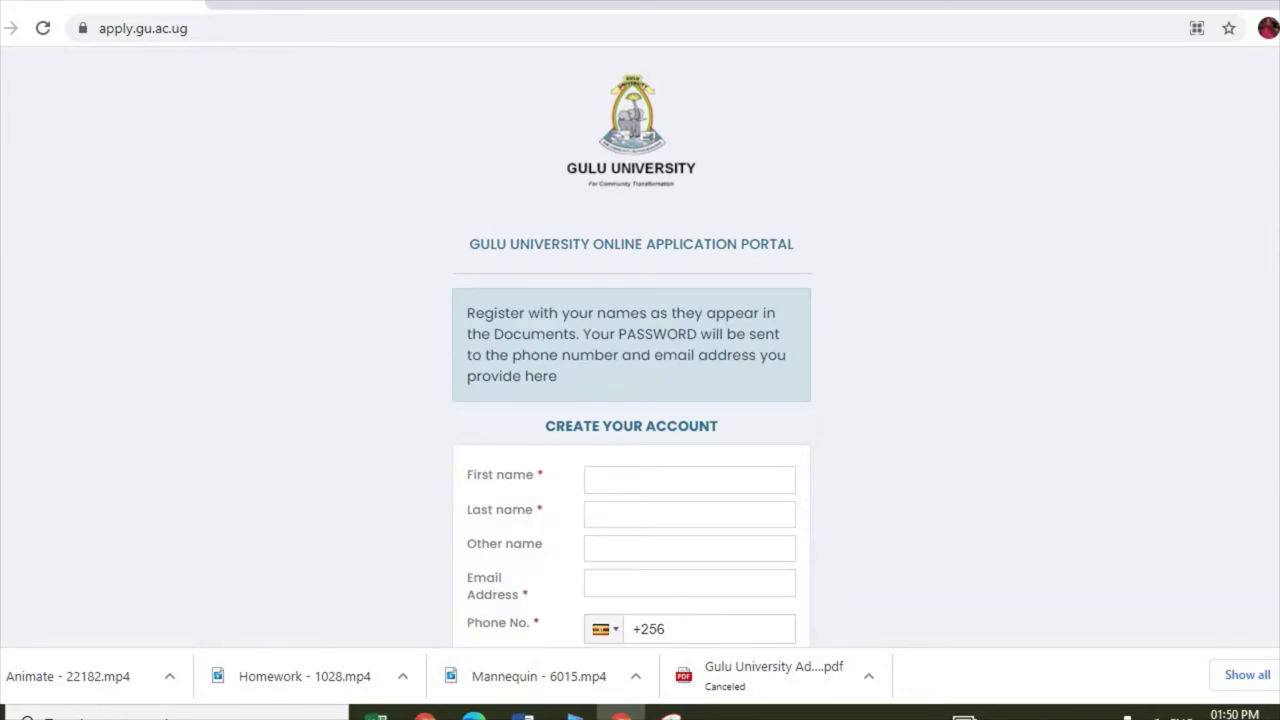
scroll(640, 400, down, 2)
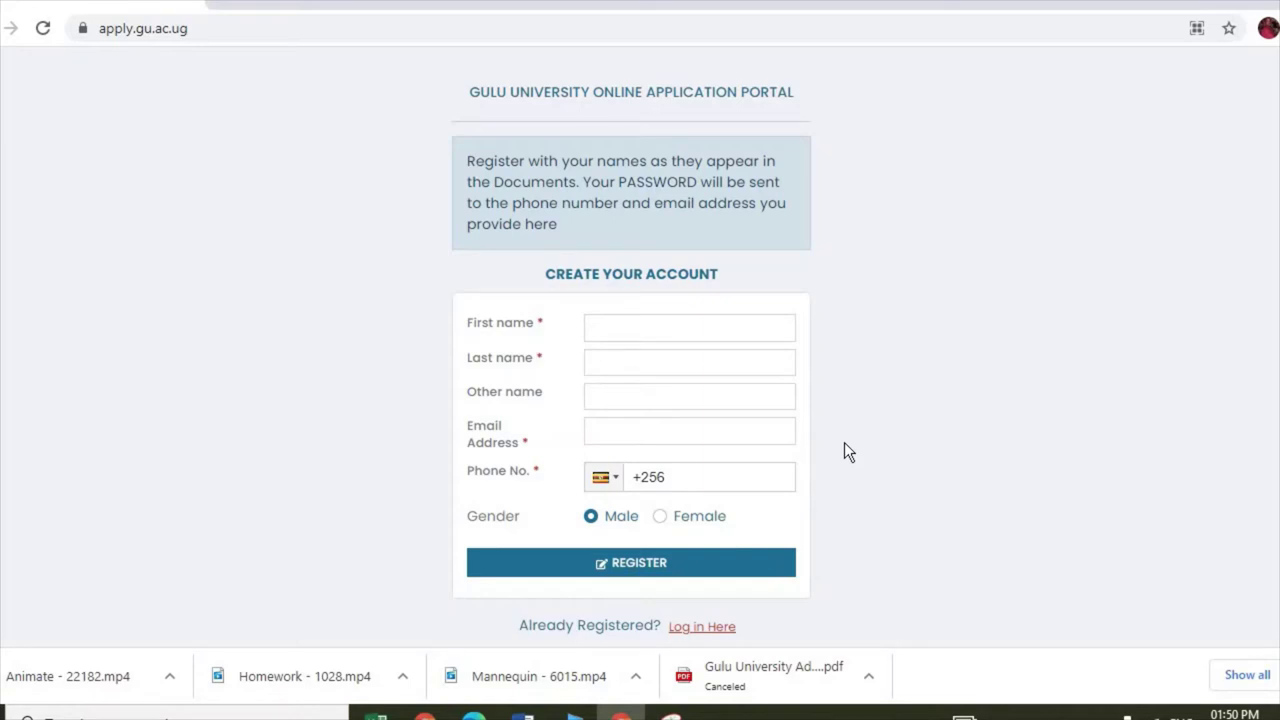
click(634, 340)
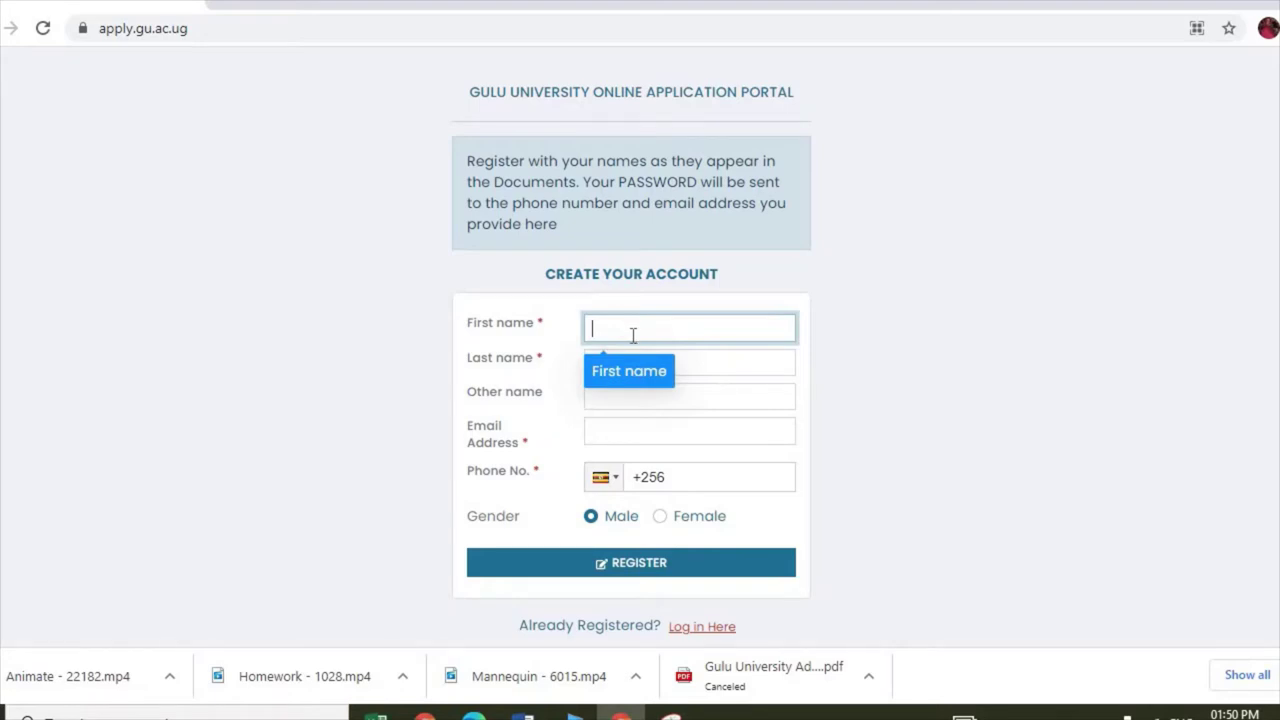
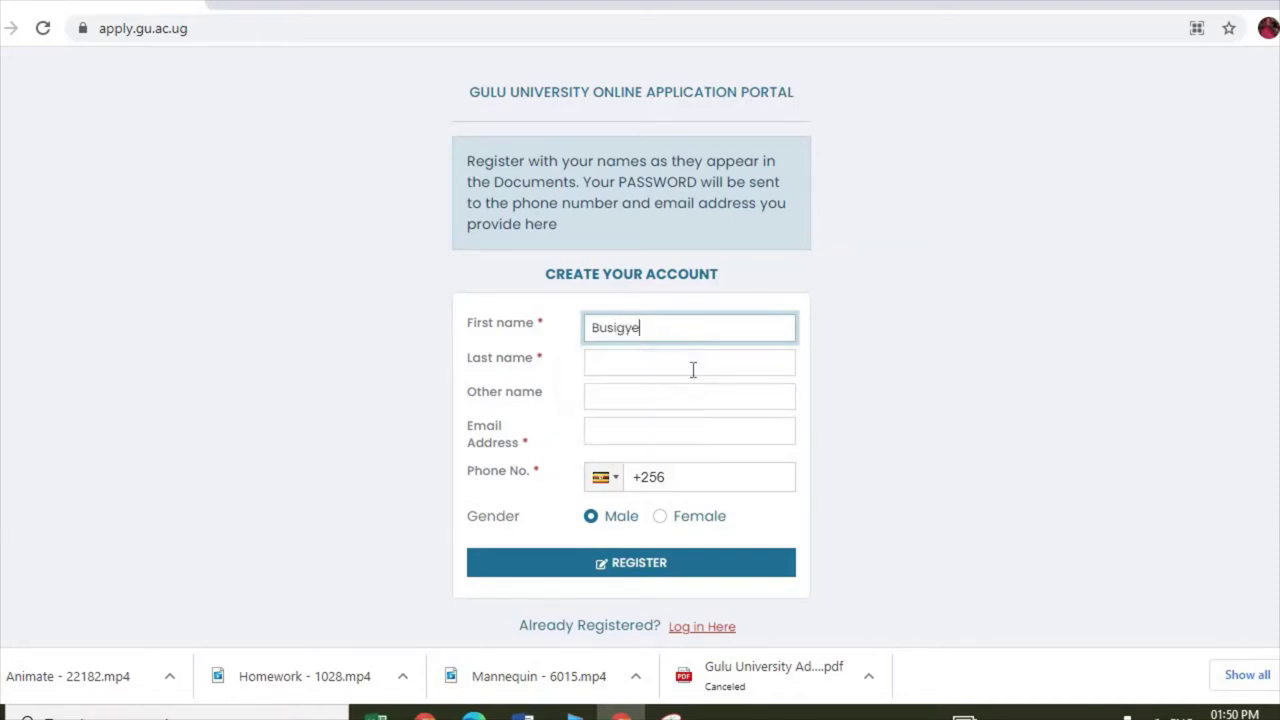
click(660, 360)
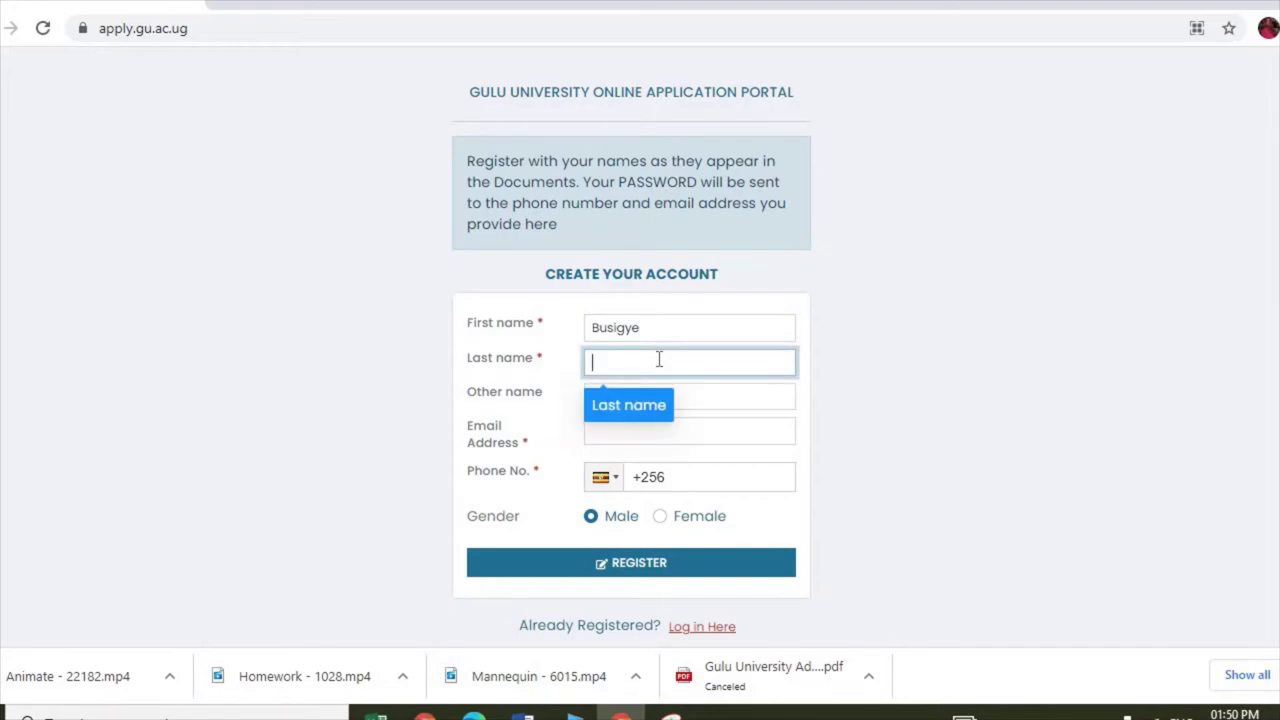
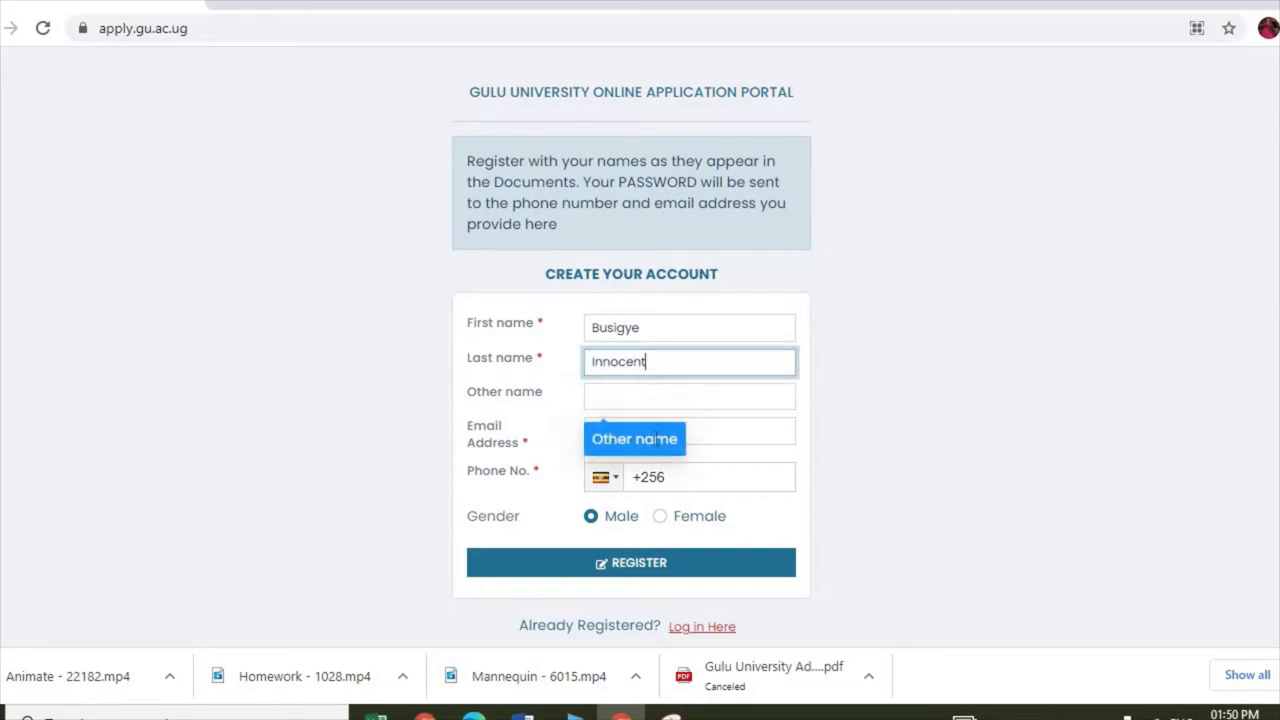
click(611, 441)
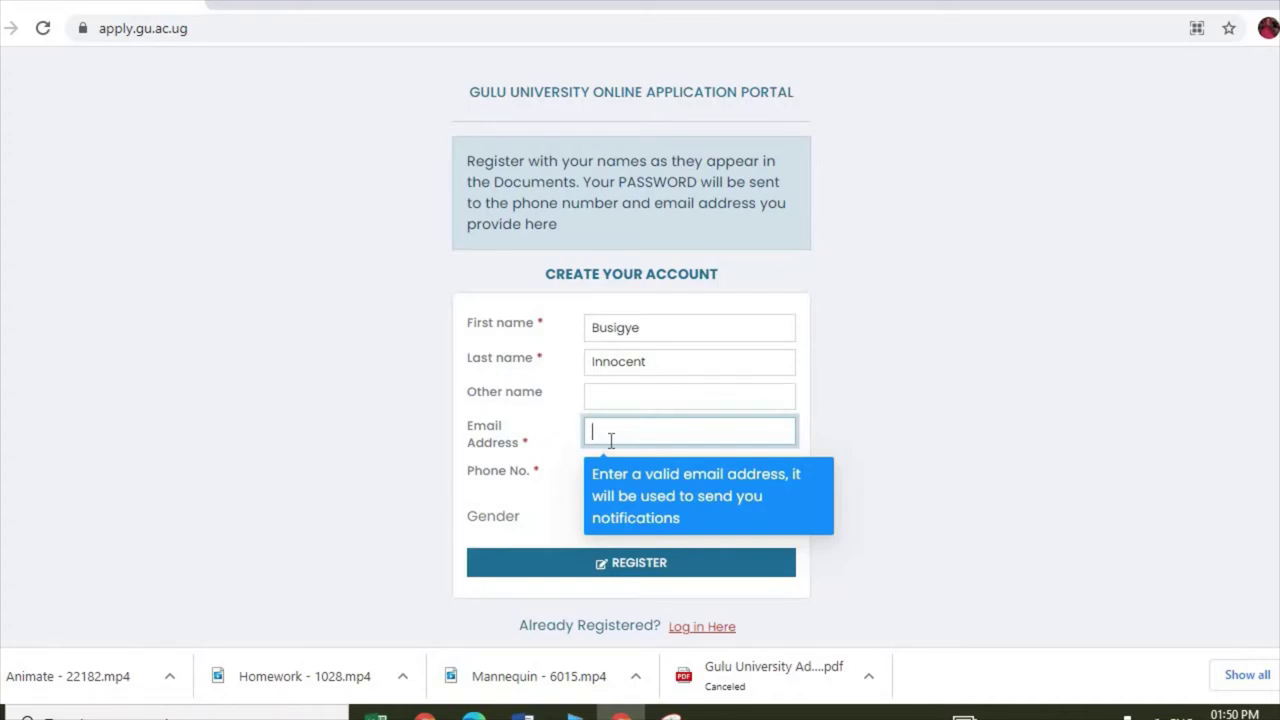
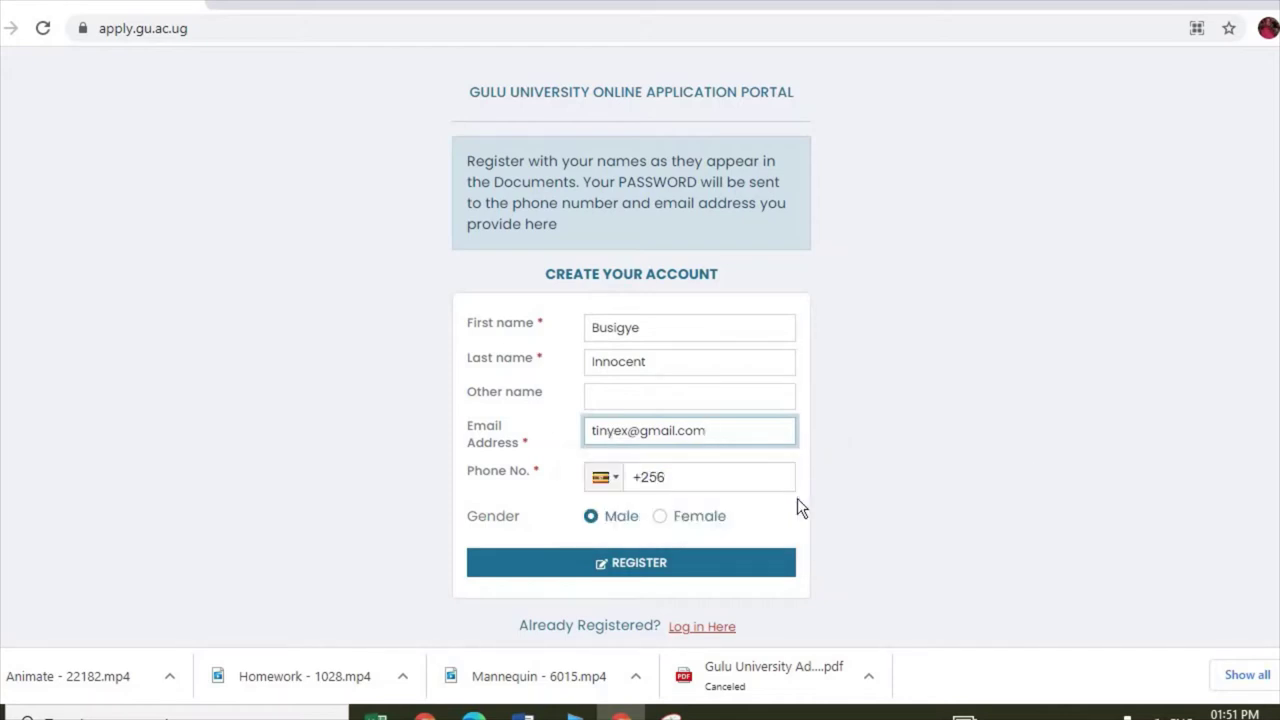
Step: Enter the applicant's phone number after +256, keep gender as Male, and submit the registration
click(692, 477)
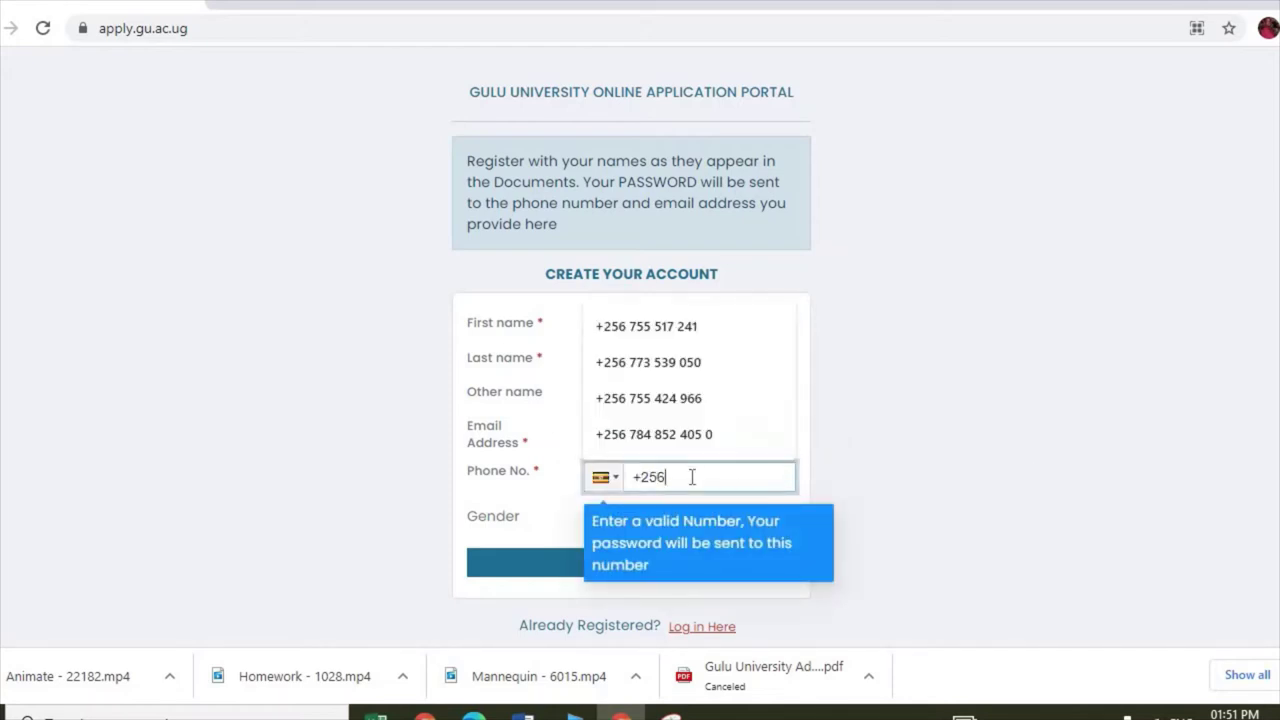
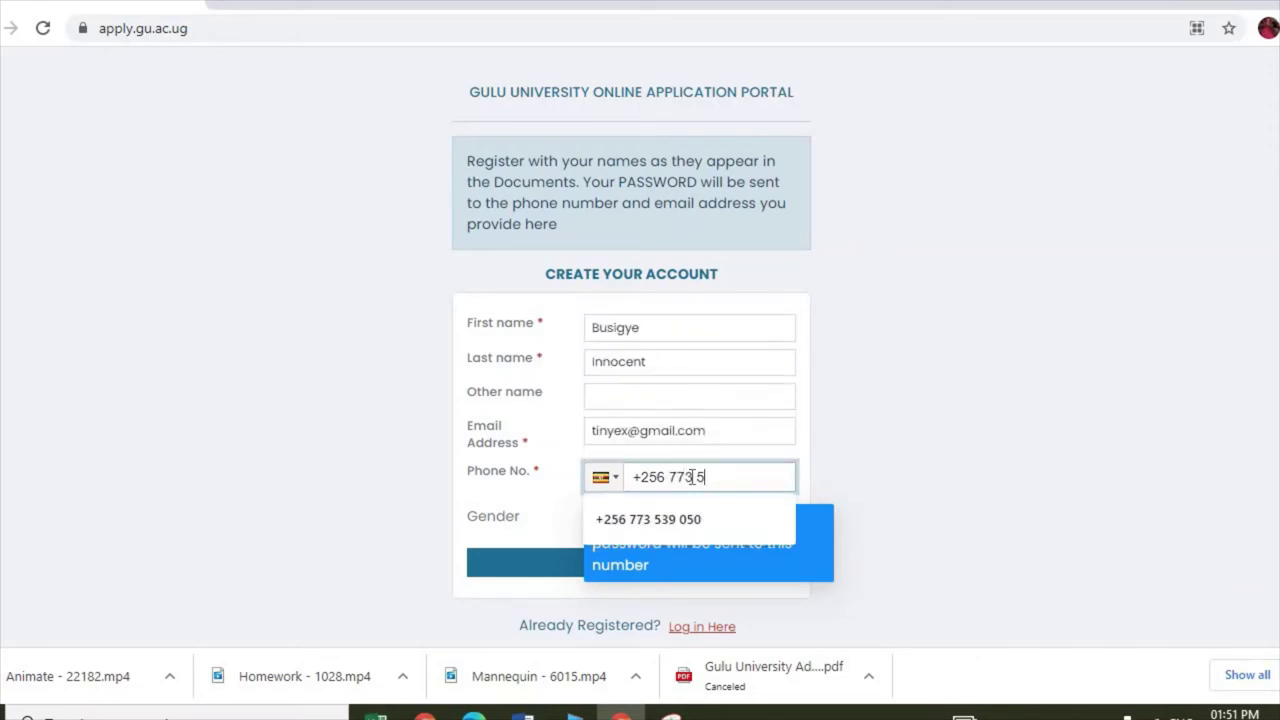
key(Escape)
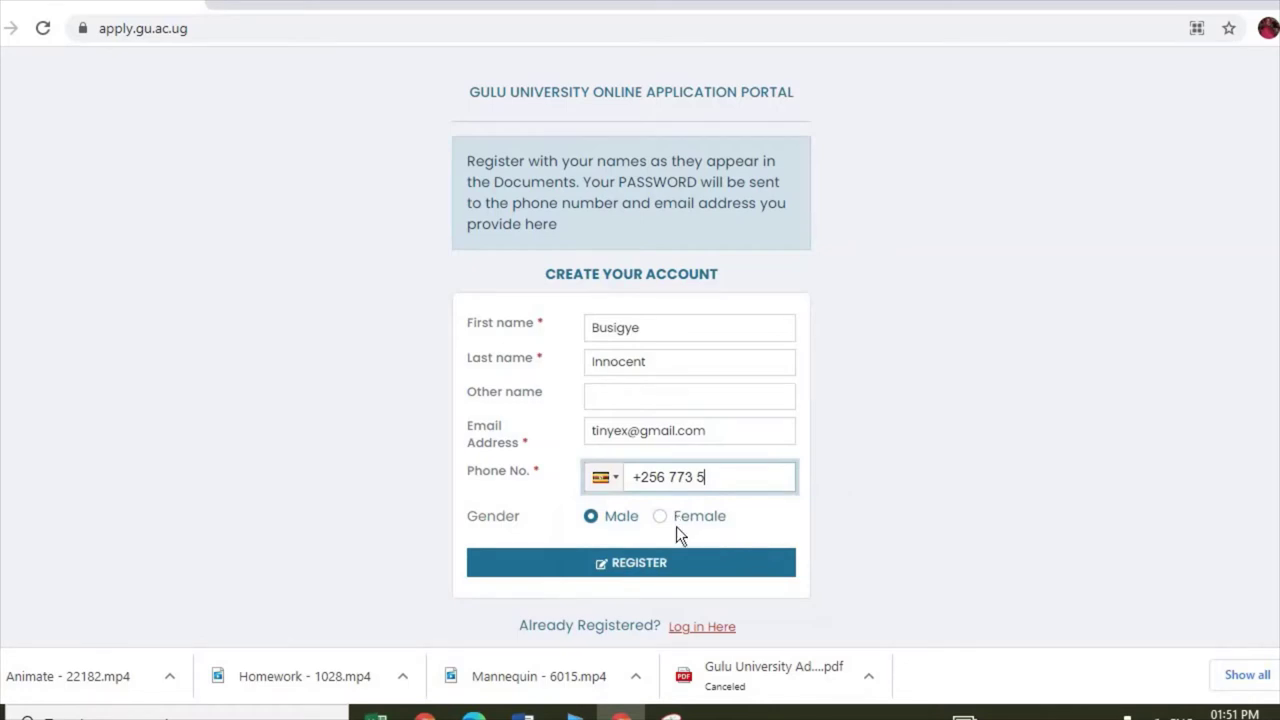
click(732, 487)
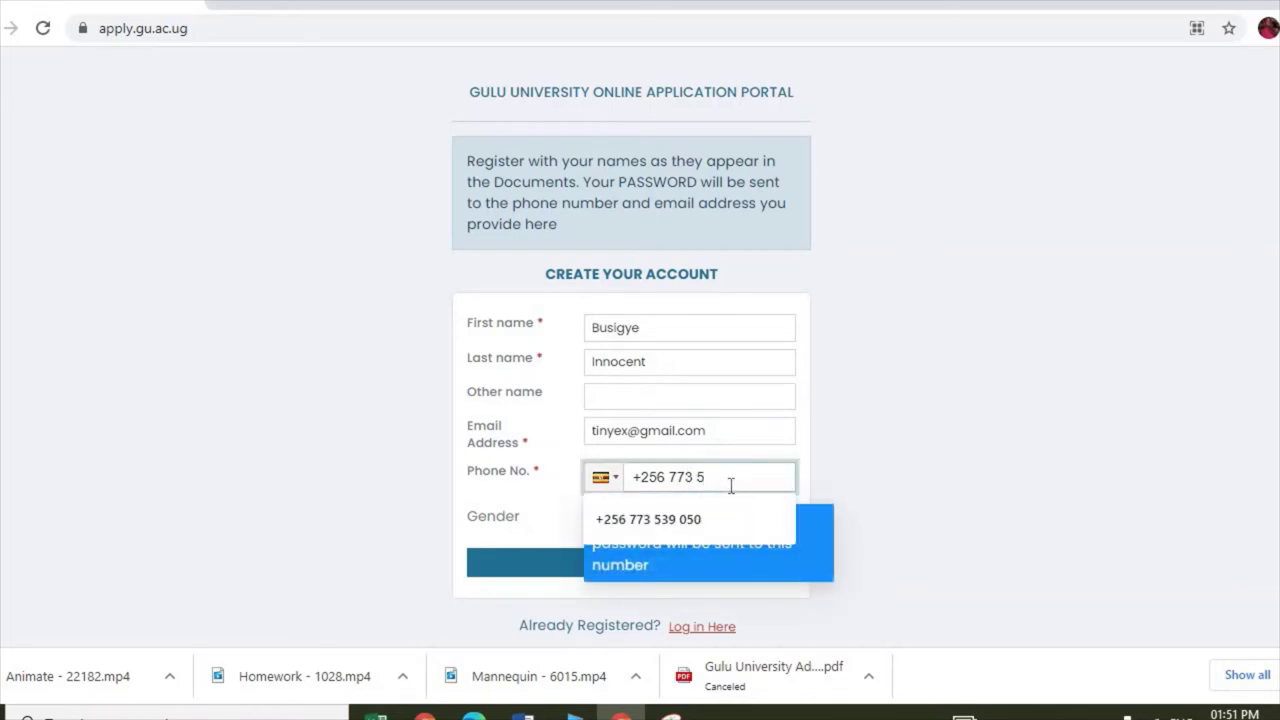
click(673, 514)
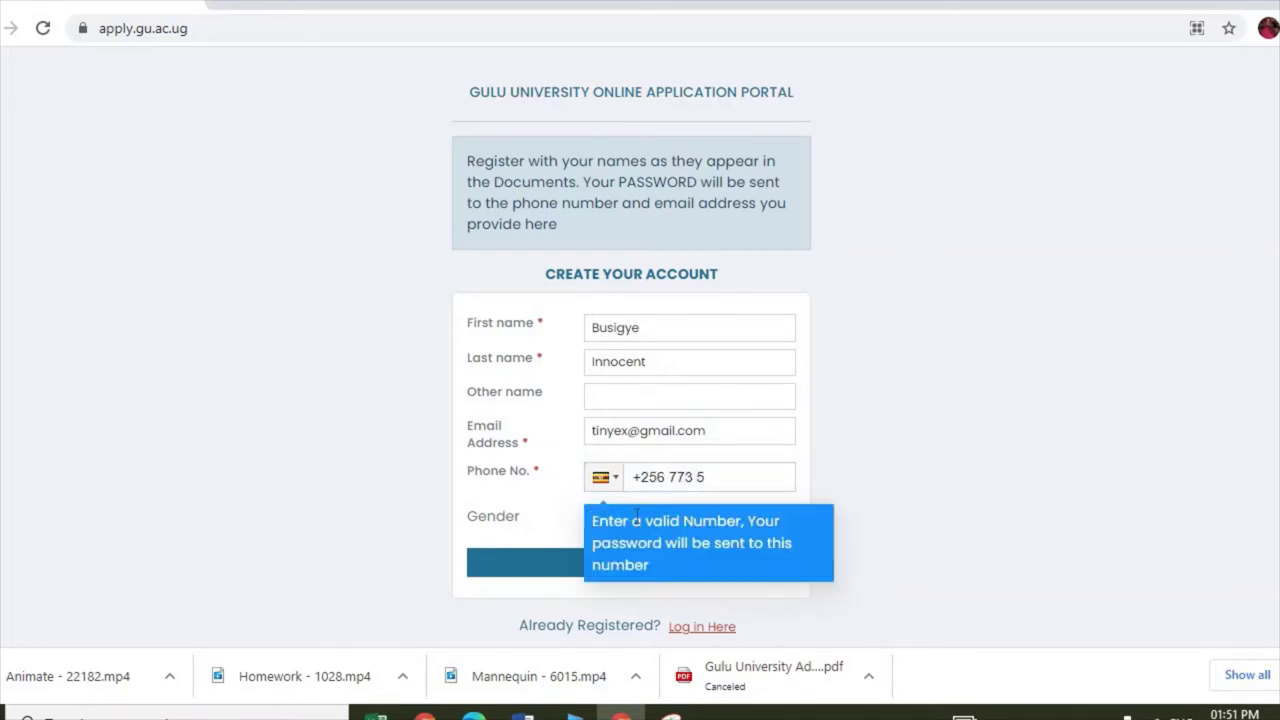
click(701, 478)
click(703, 478)
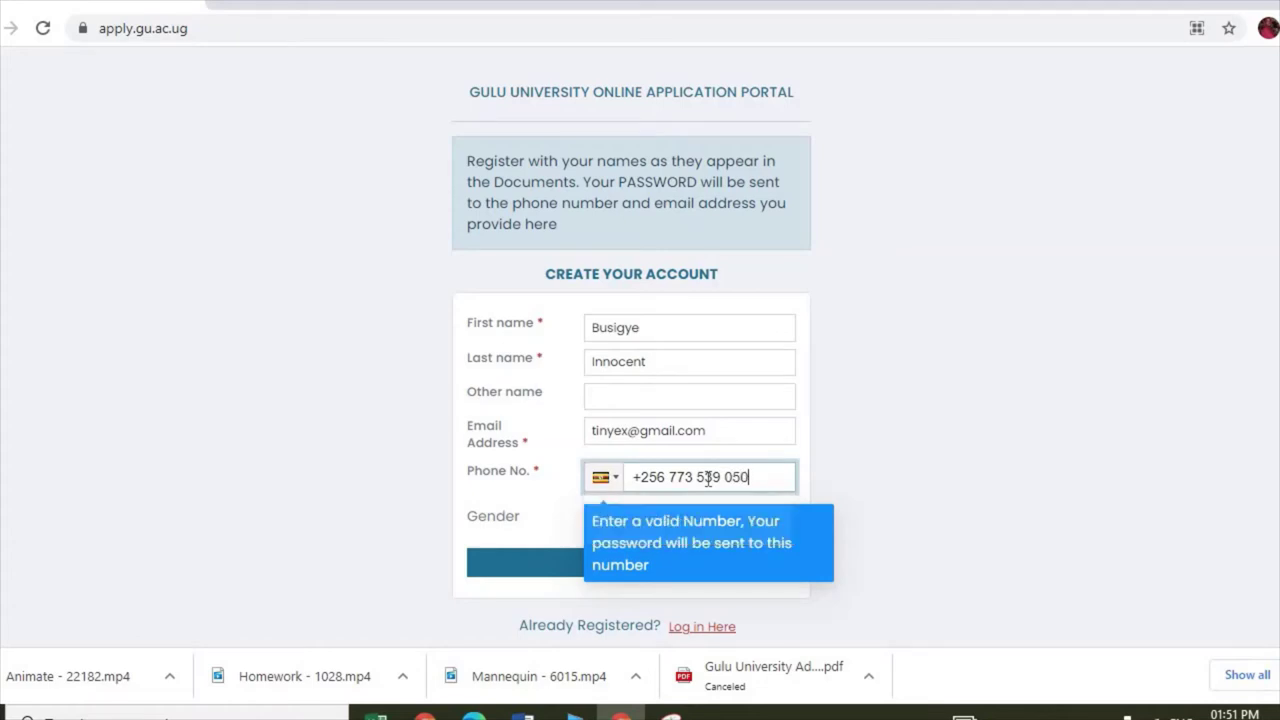
drag(951, 530, 510, 520)
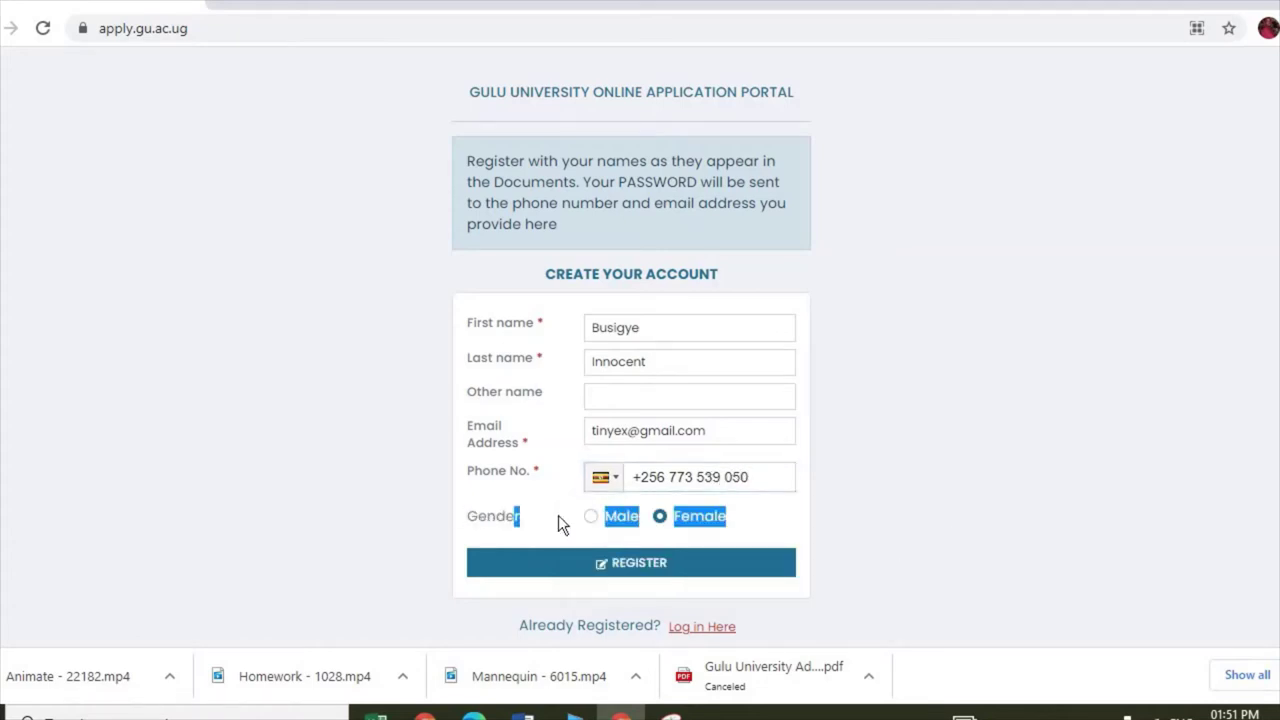
click(595, 516)
click(640, 566)
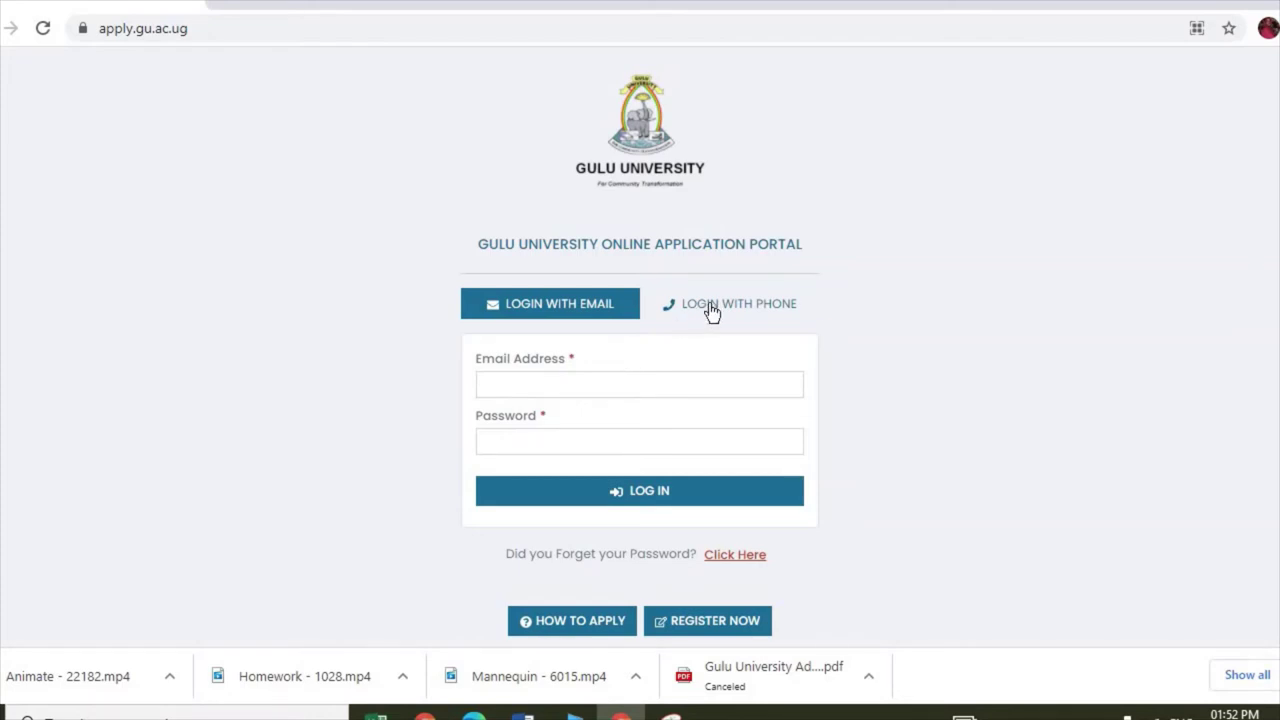
Step: Log in with phone using the saved phone number and the account password
click(710, 312)
click(591, 383)
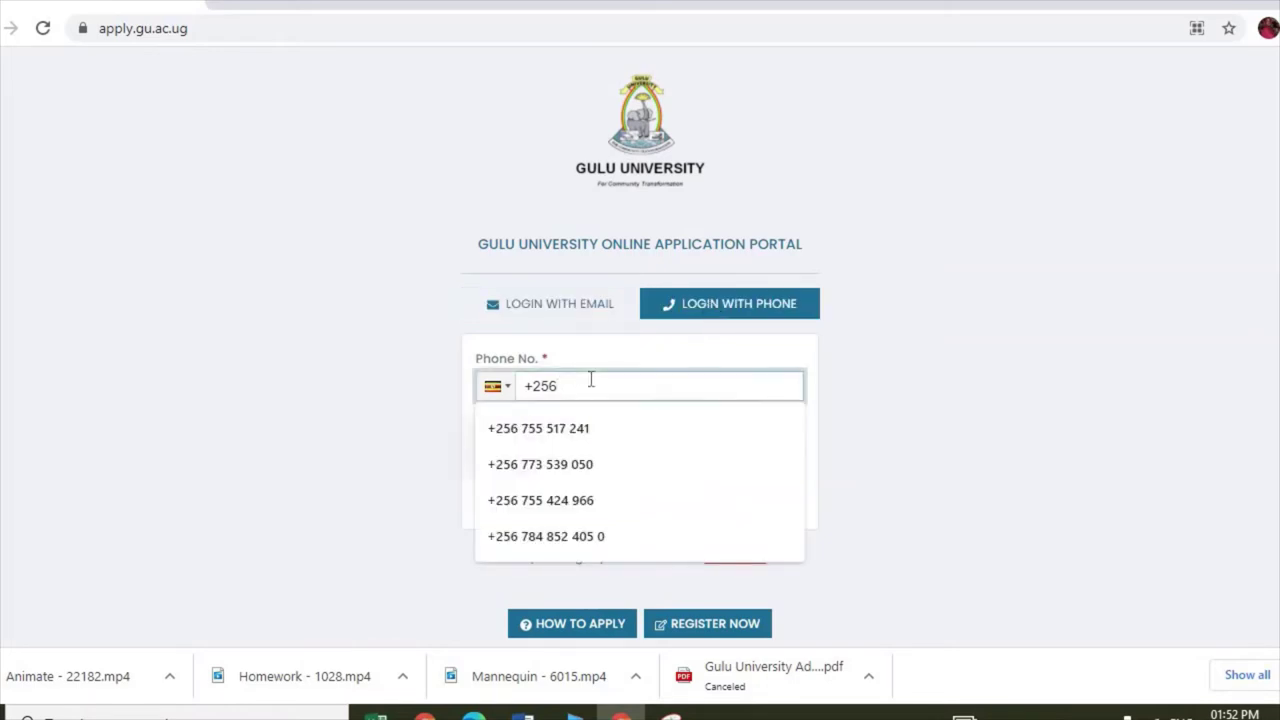
click(530, 462)
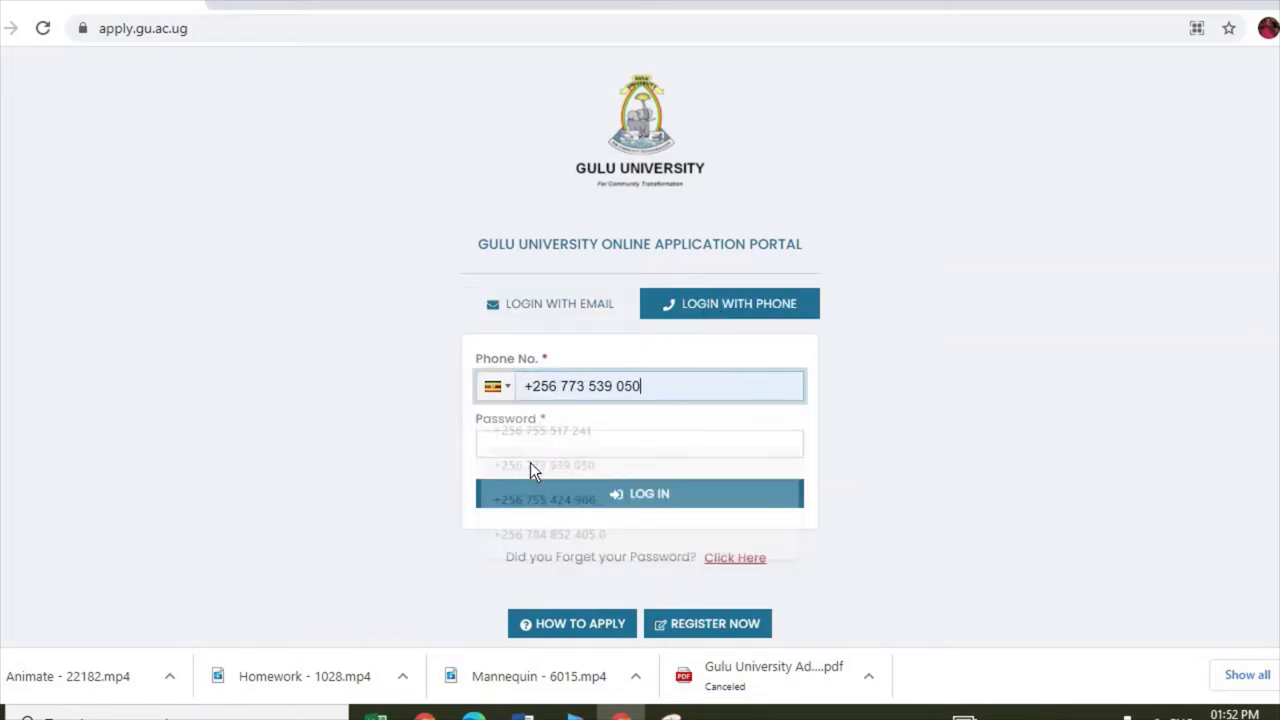
click(550, 445)
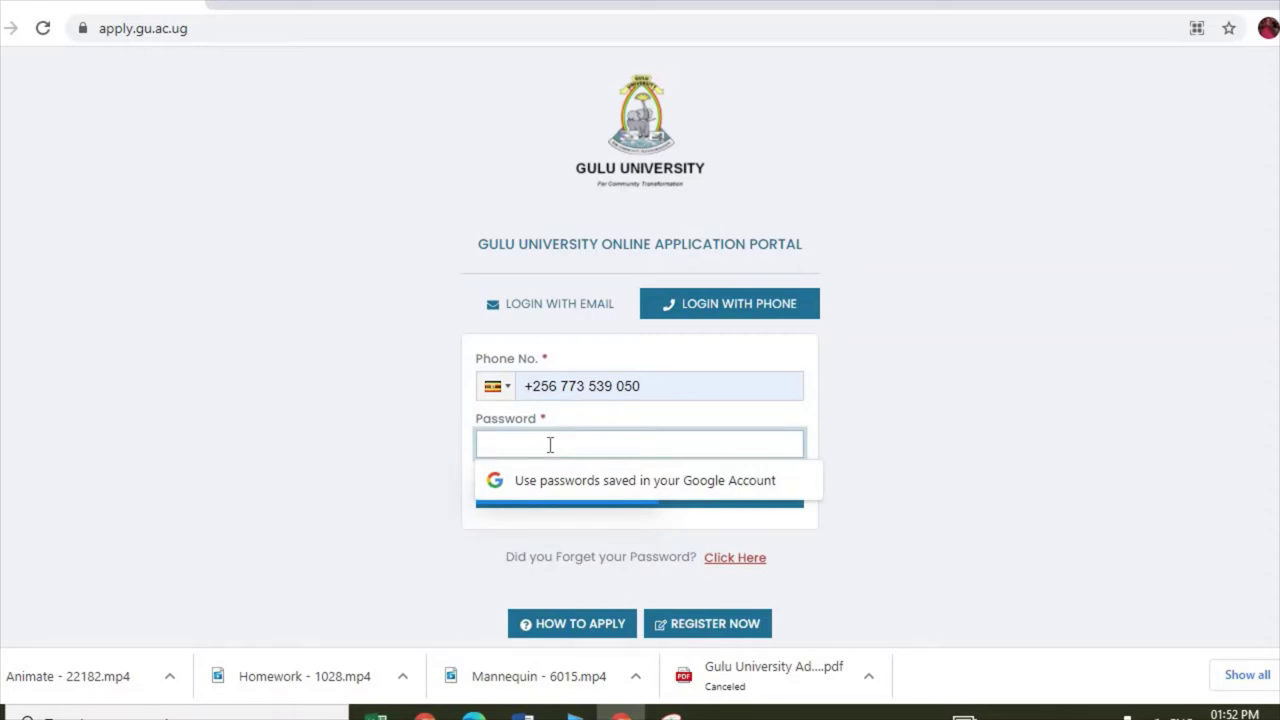
text(••)
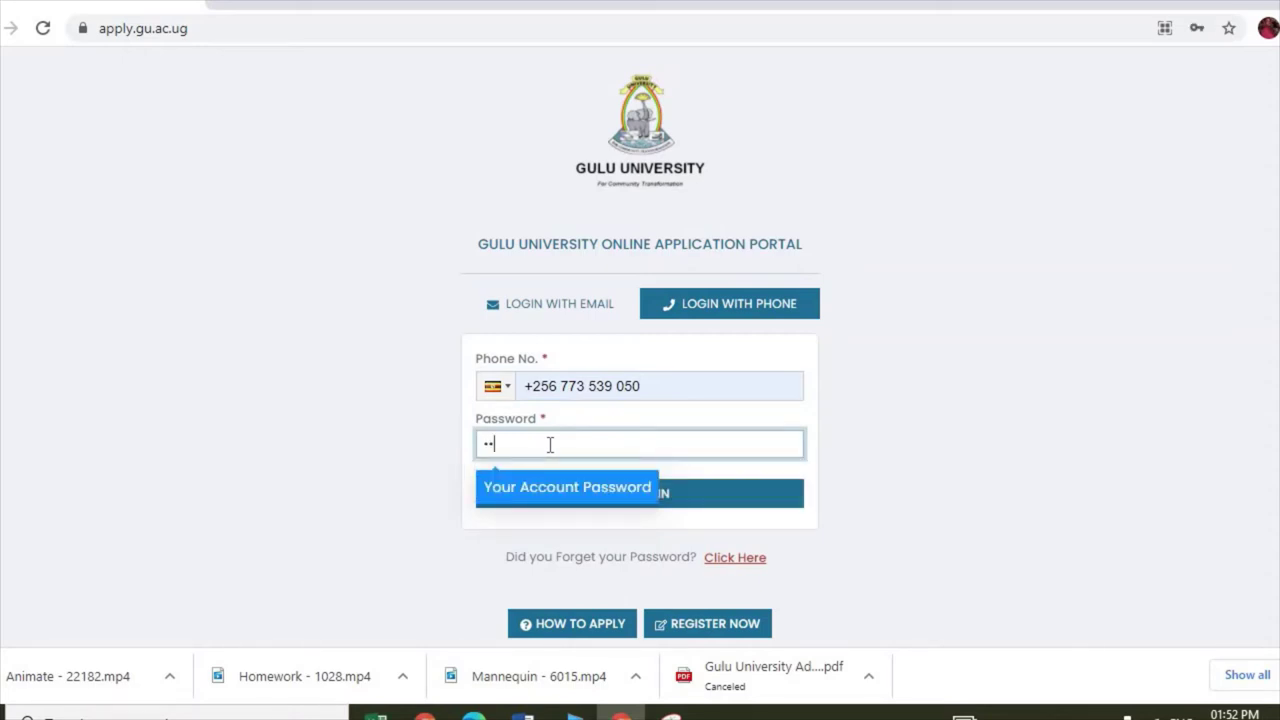
text(••)
key(BackSpace)
key(BackSpace)
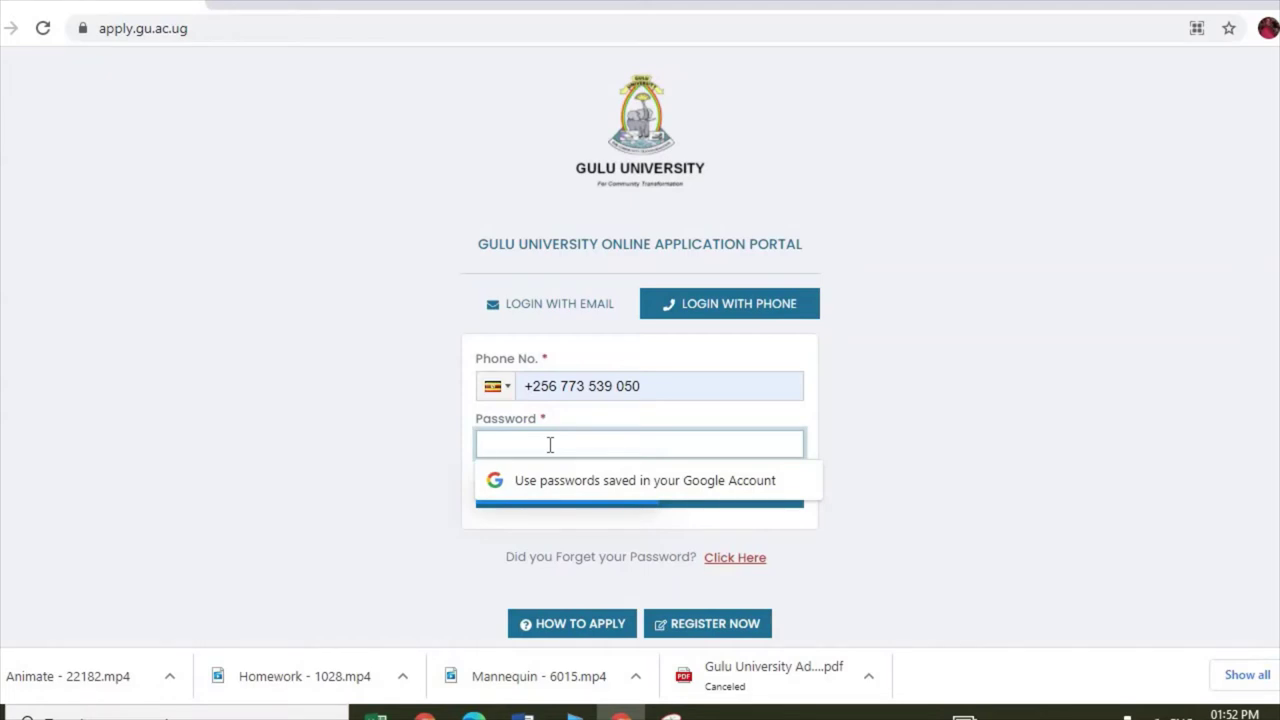
text(••)
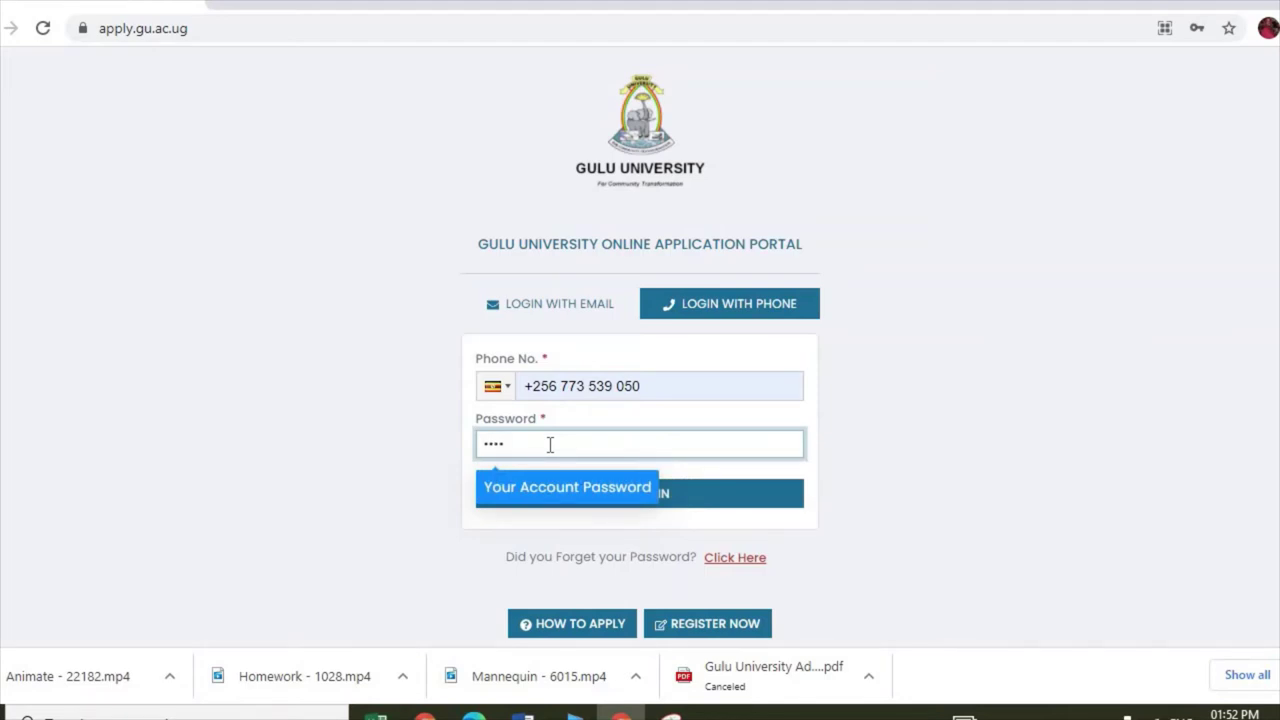
text(aa)
click(998, 412)
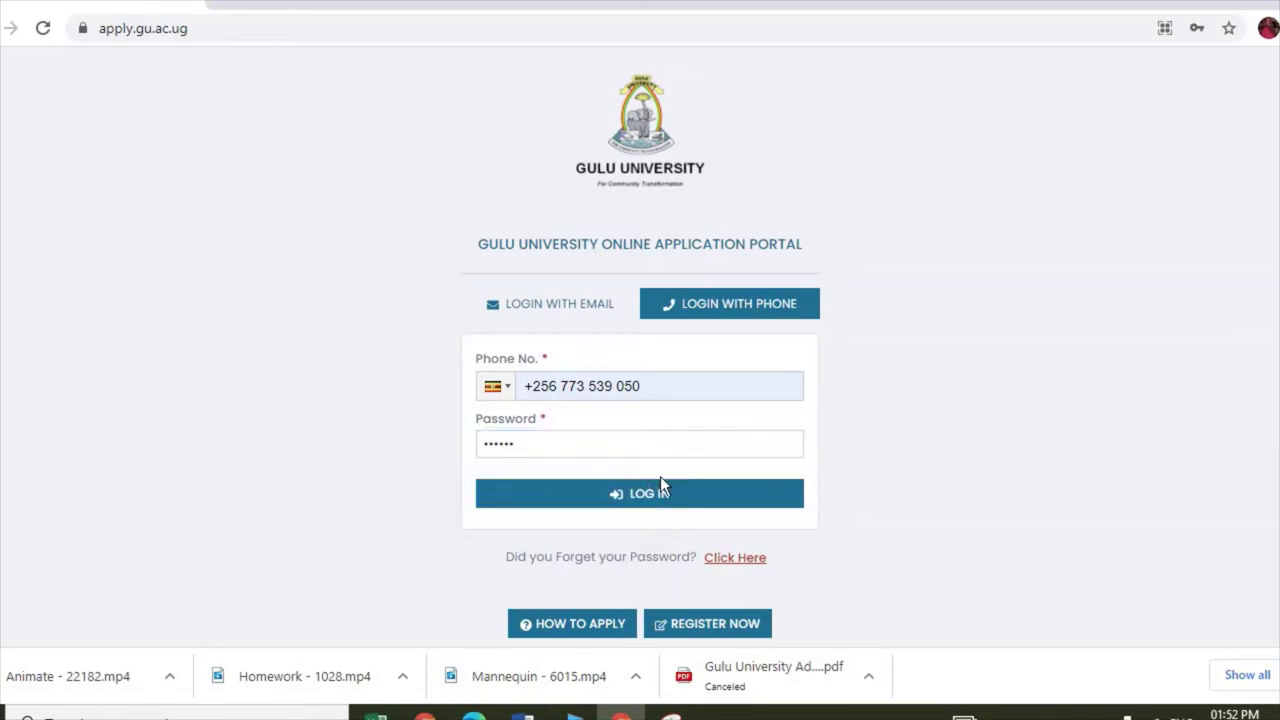
click(673, 500)
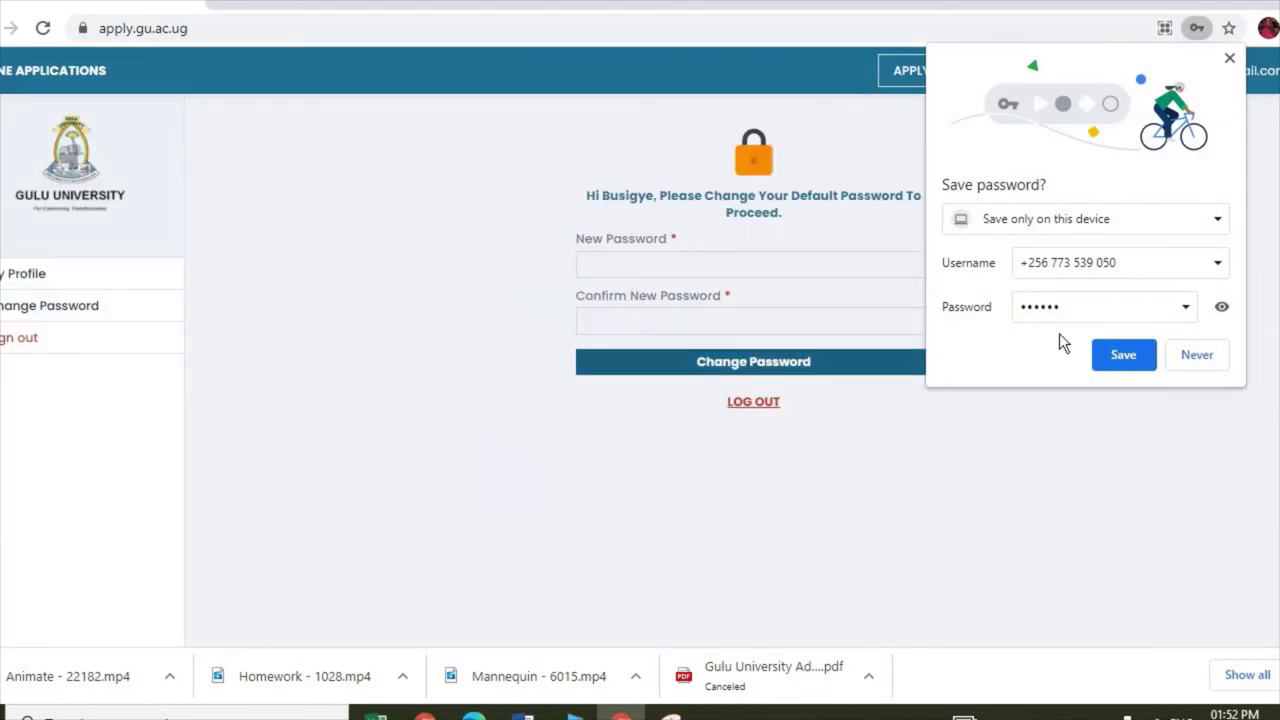
Step: Save the login in Chrome, then enter a new password twice and submit the change
click(1121, 354)
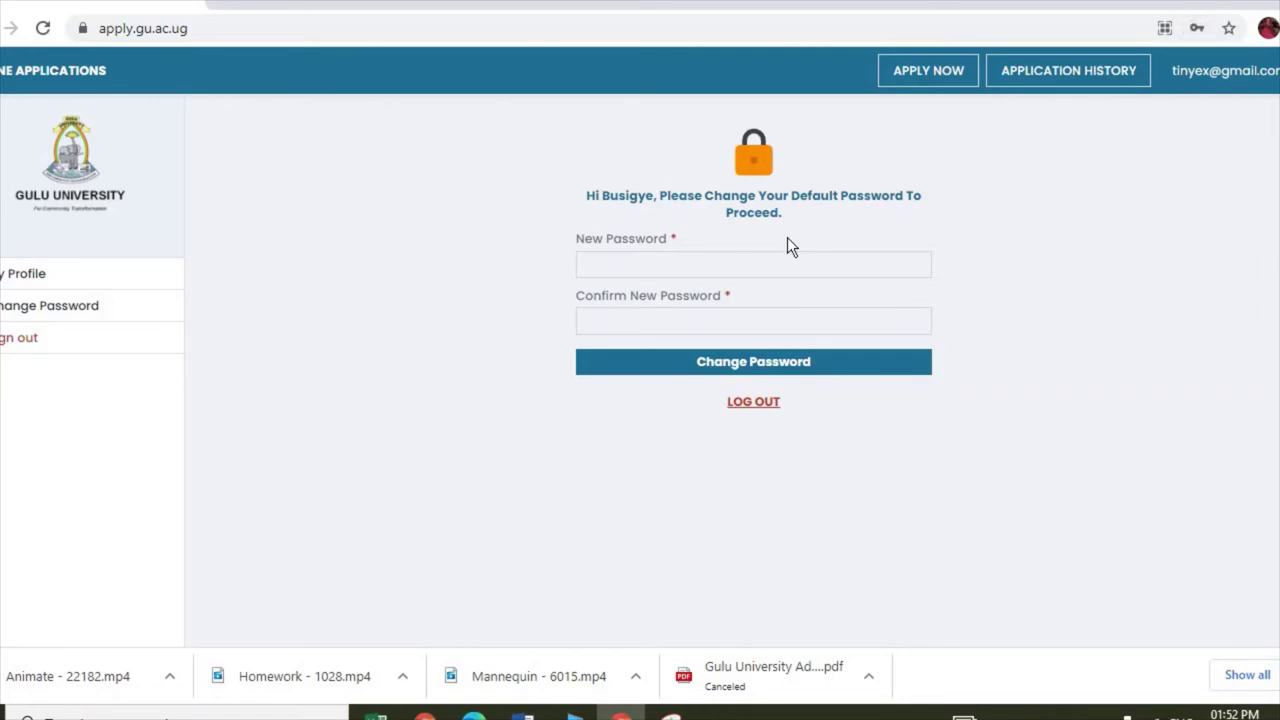
click(658, 262)
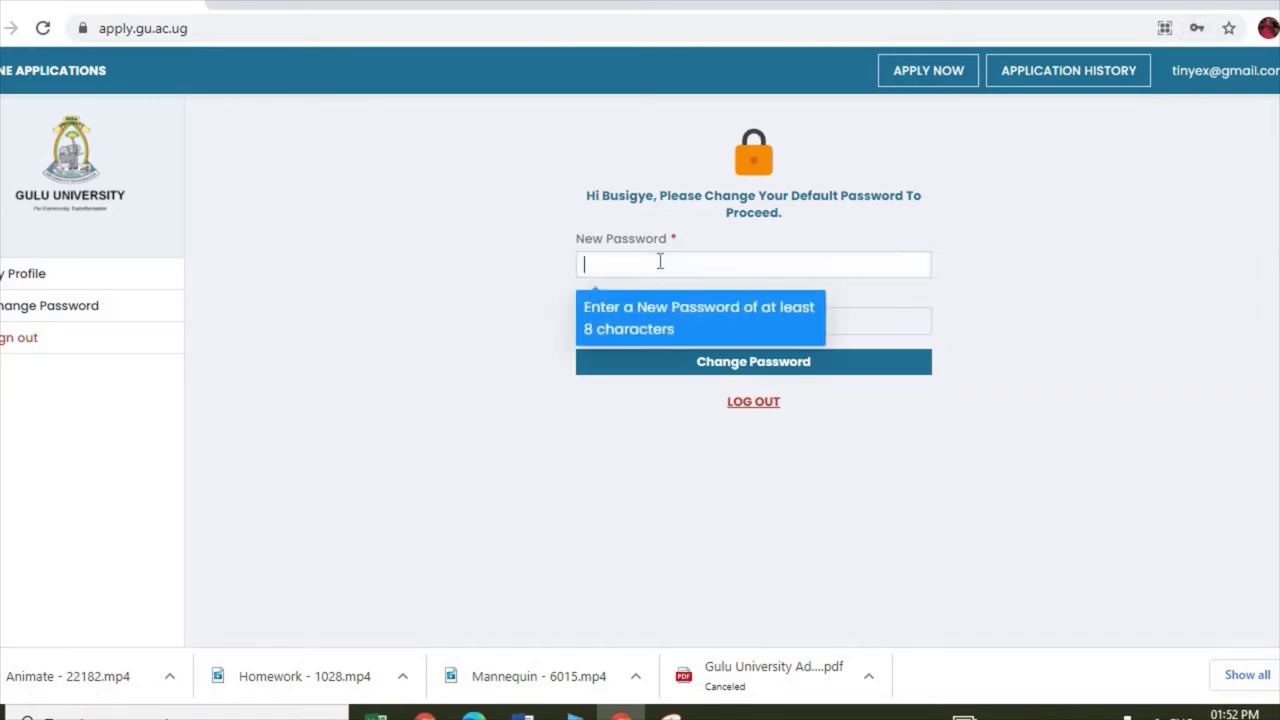
click(989, 287)
click(707, 260)
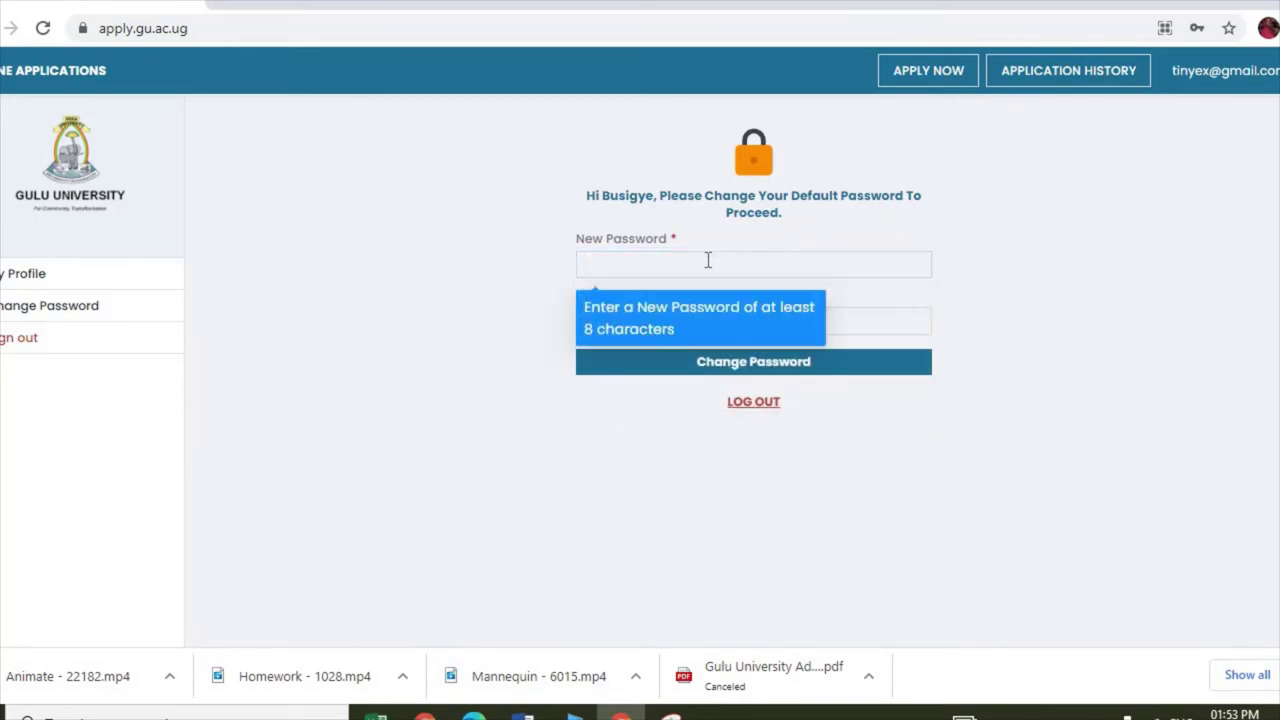
text(••)
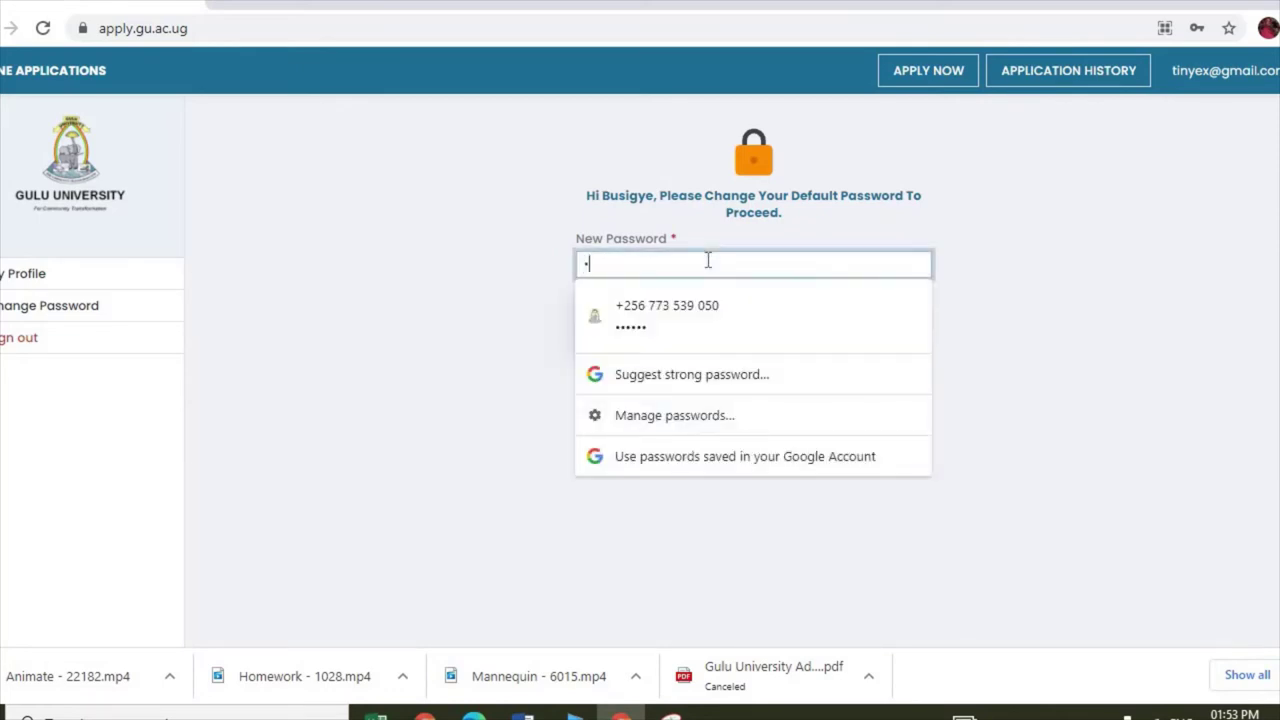
text(•••••••••)
click(1064, 340)
click(786, 316)
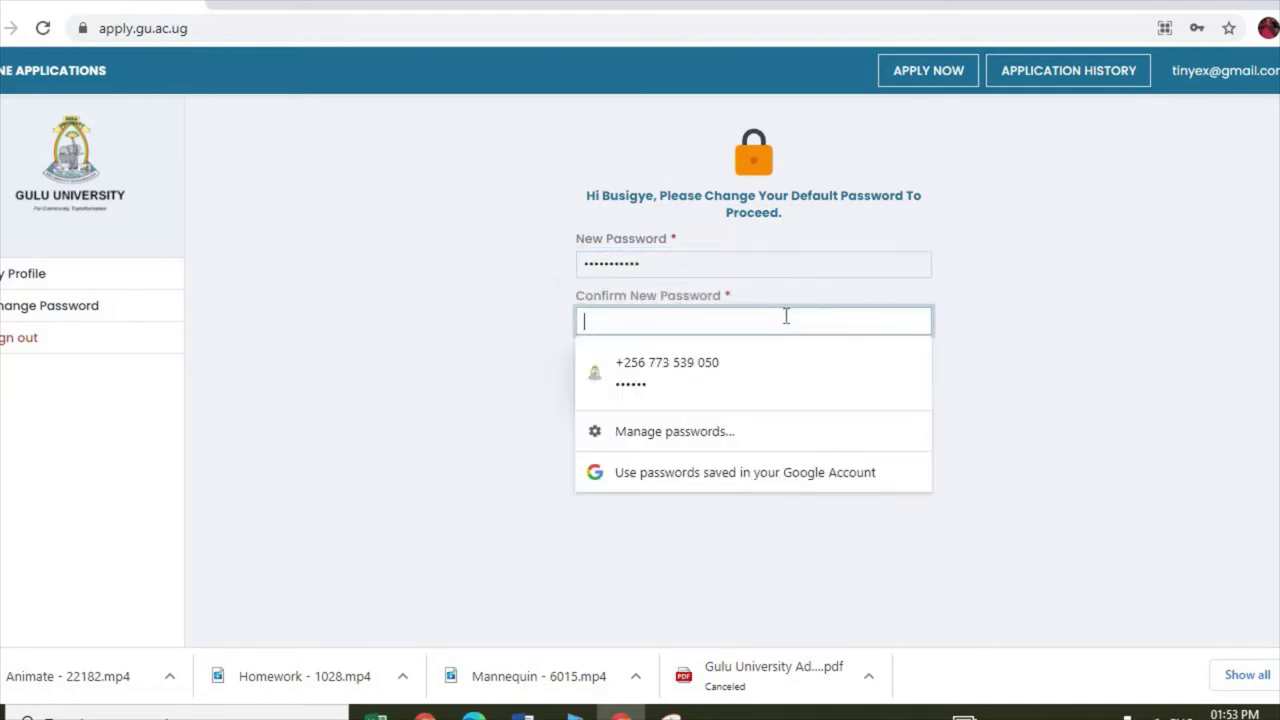
text(•••)
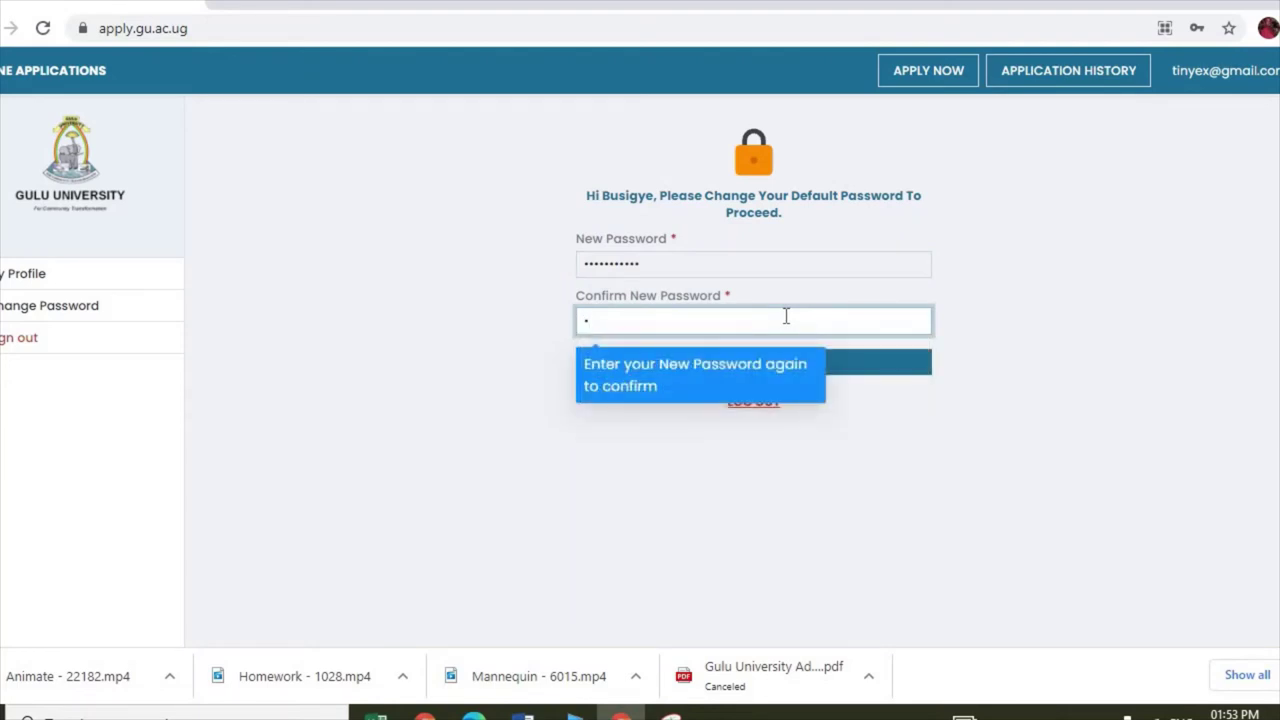
text(••••••••)
click(1048, 310)
click(774, 366)
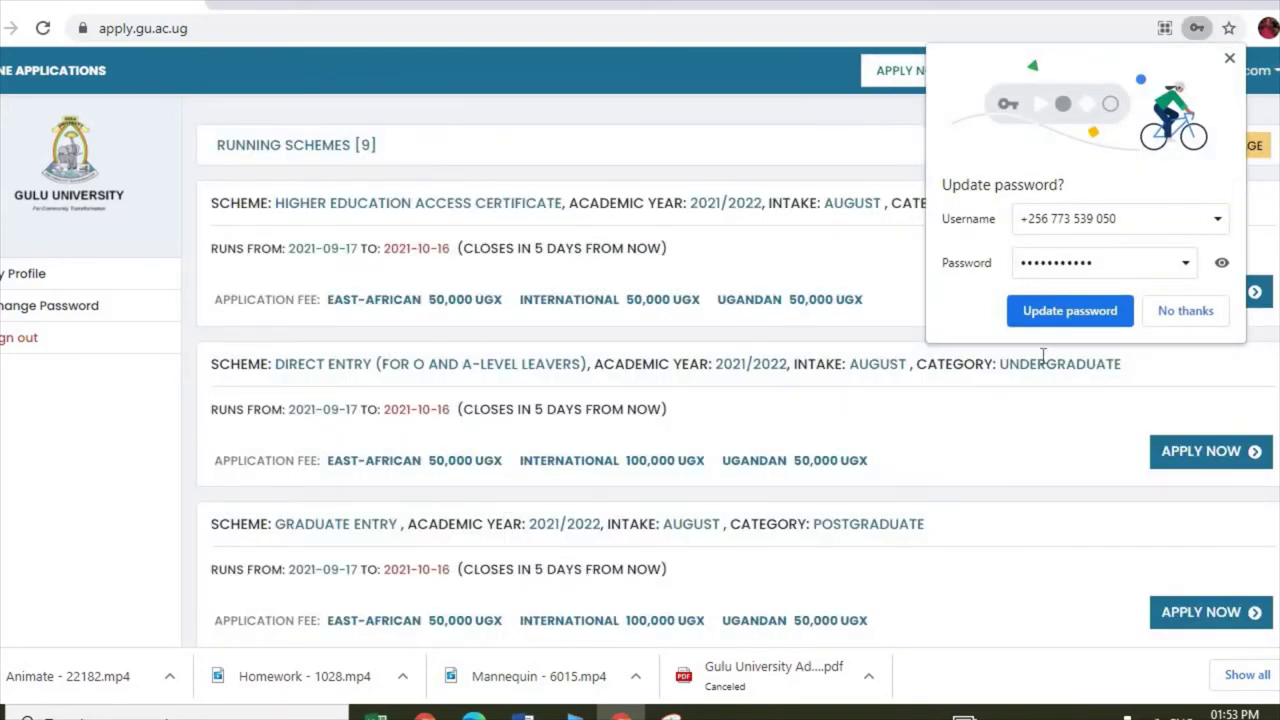
Step: Update the stored password in Chrome's password bubble
click(1042, 310)
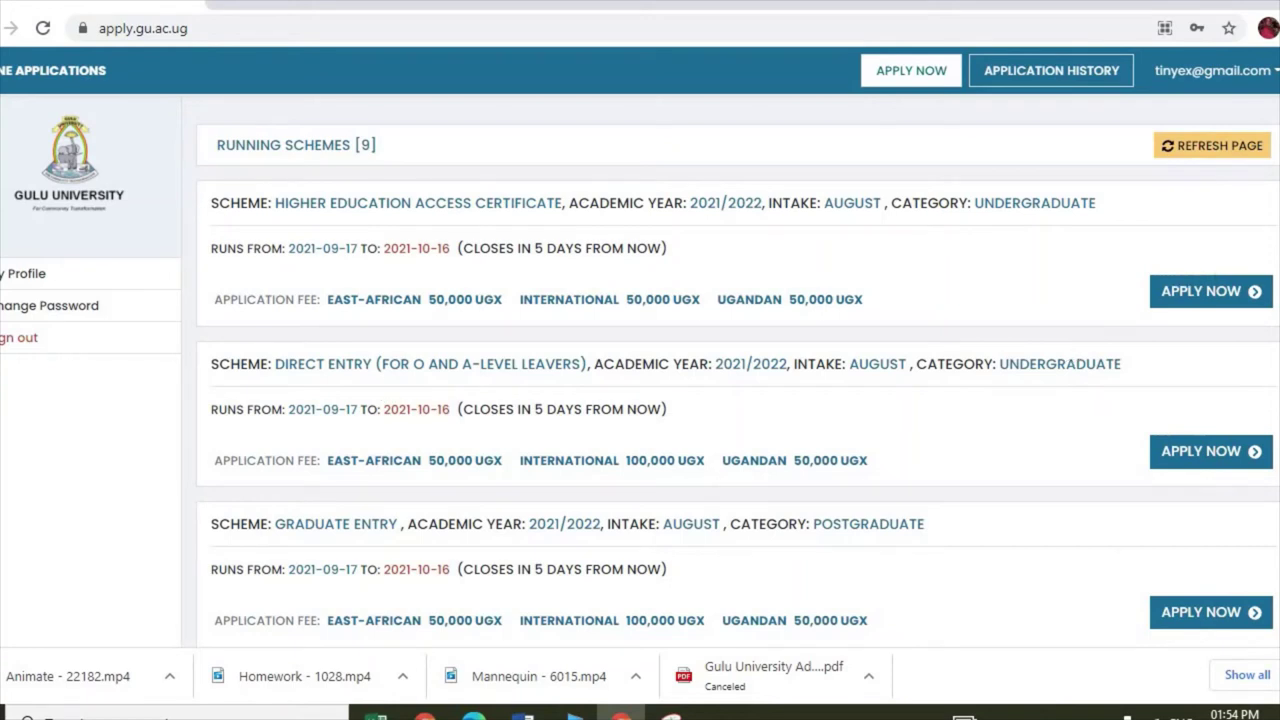
scroll(1270, 275, down, 2)
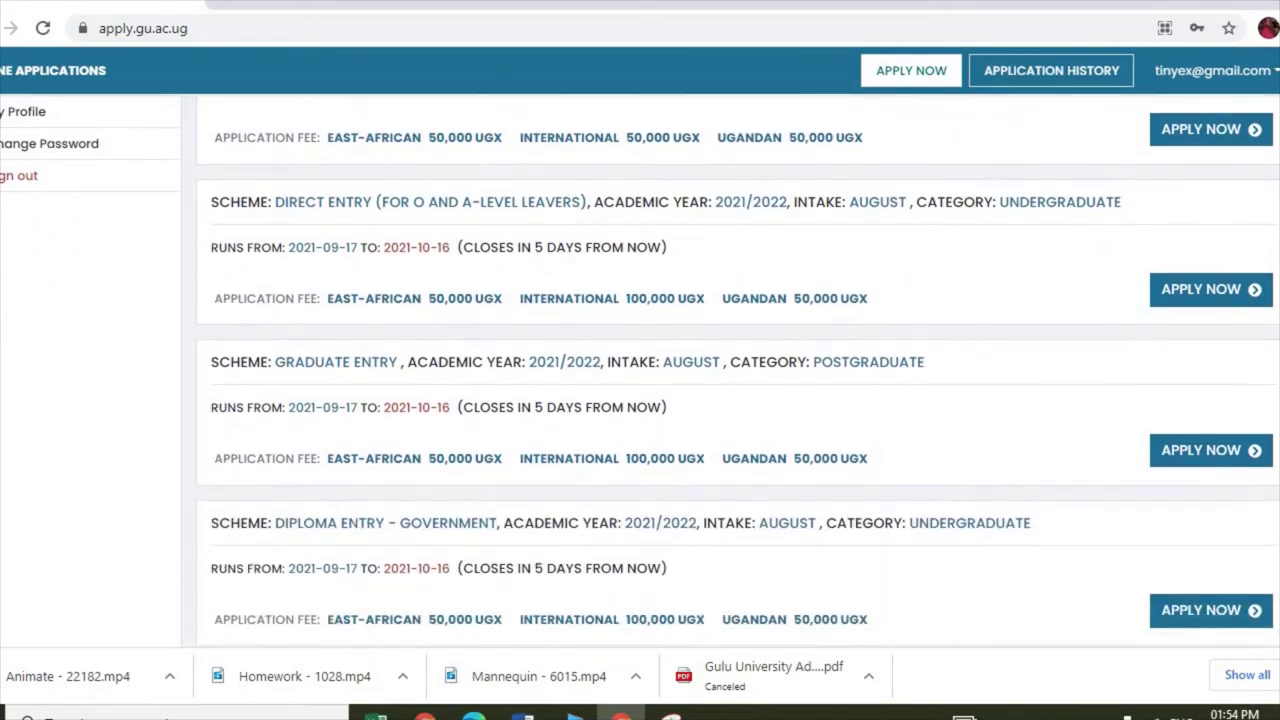
scroll(640, 371, down, 1)
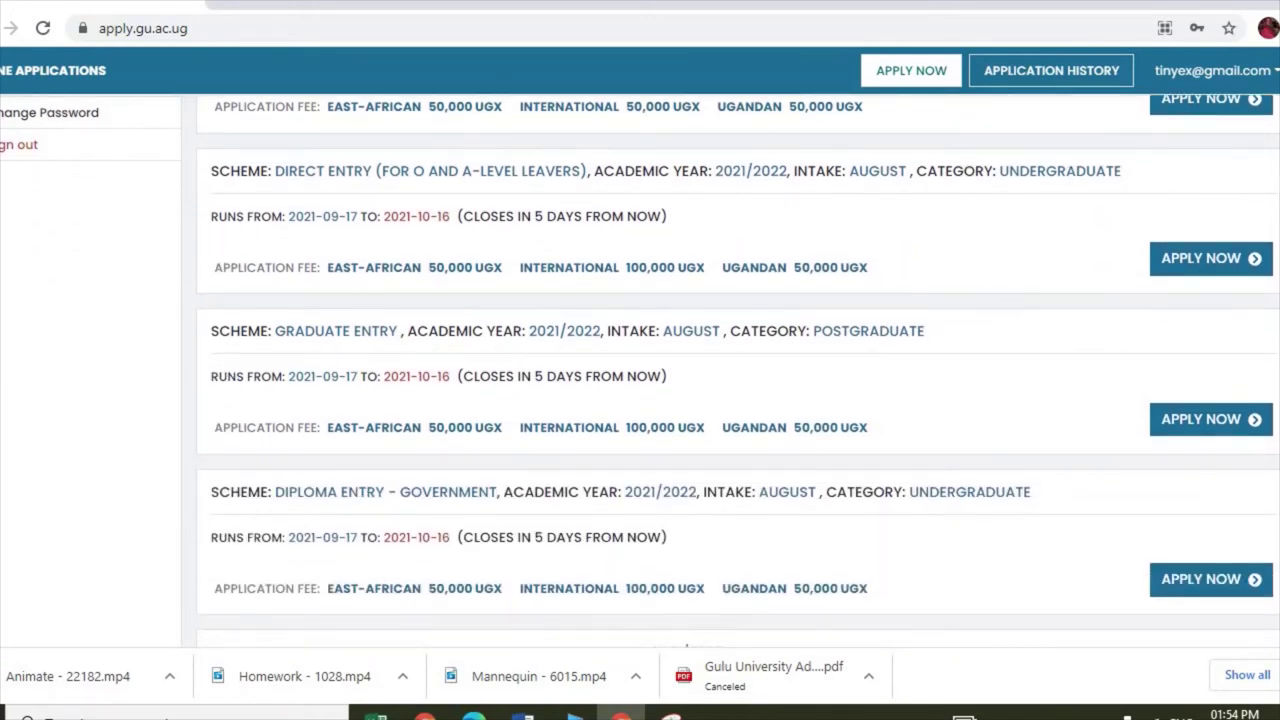
scroll(640, 365, down, 1)
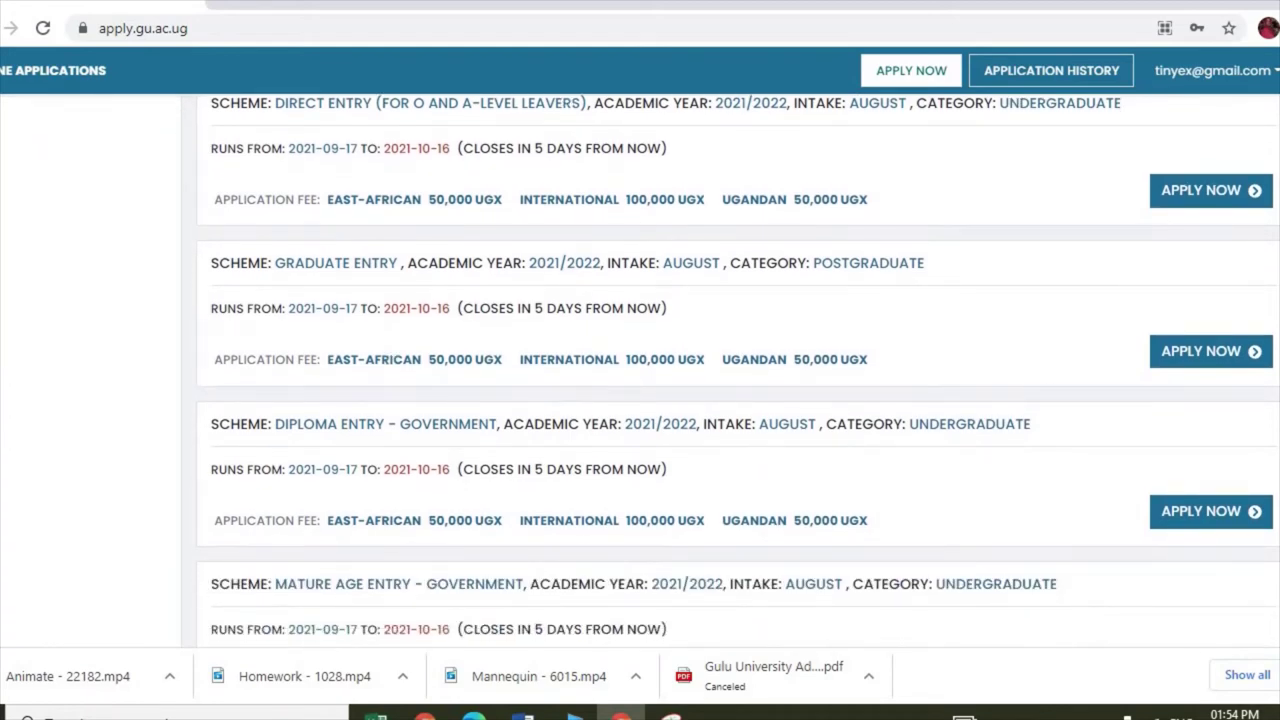
scroll(640, 371, down, 1)
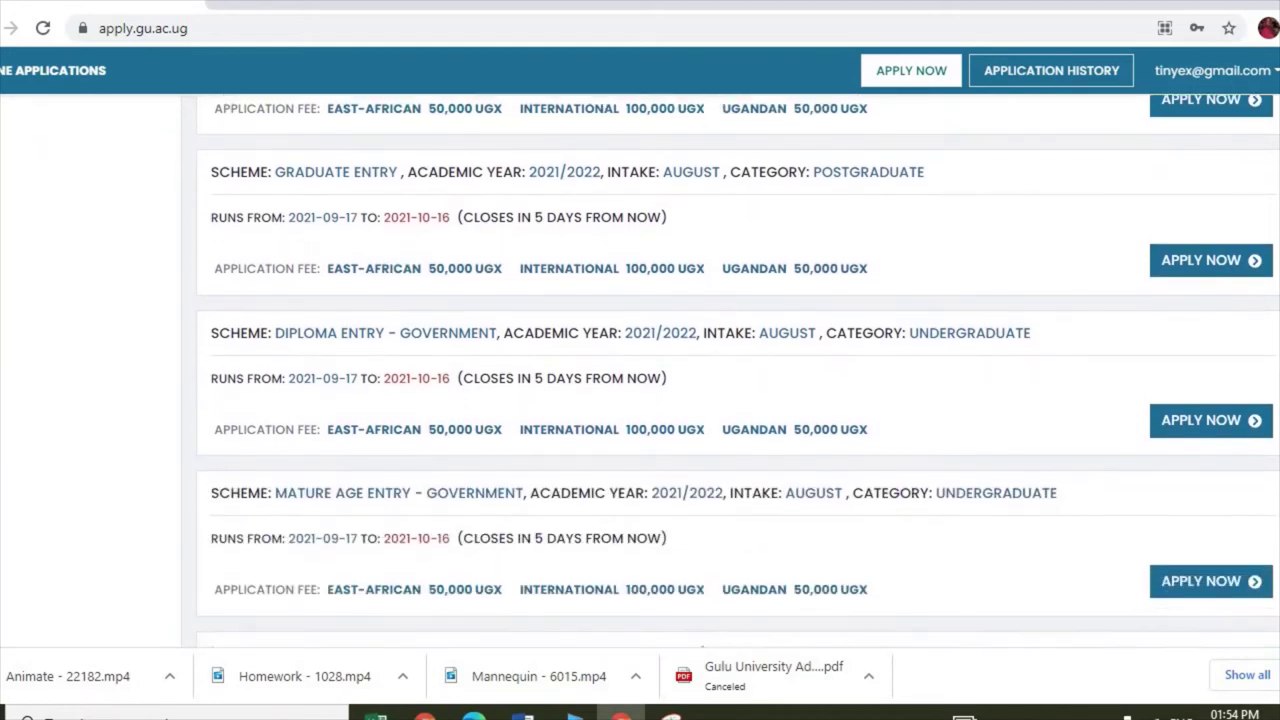
scroll(640, 371, down, 1)
scroll(640, 370, down, 3)
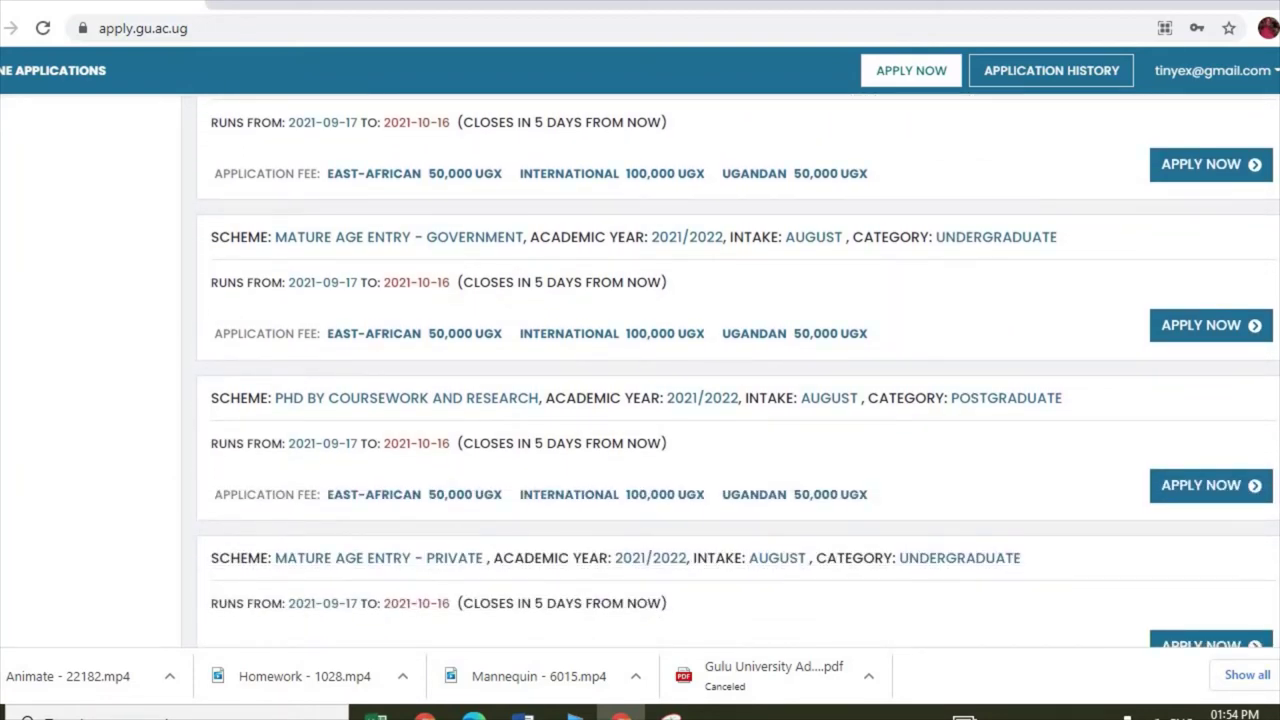
scroll(640, 371, down, 2)
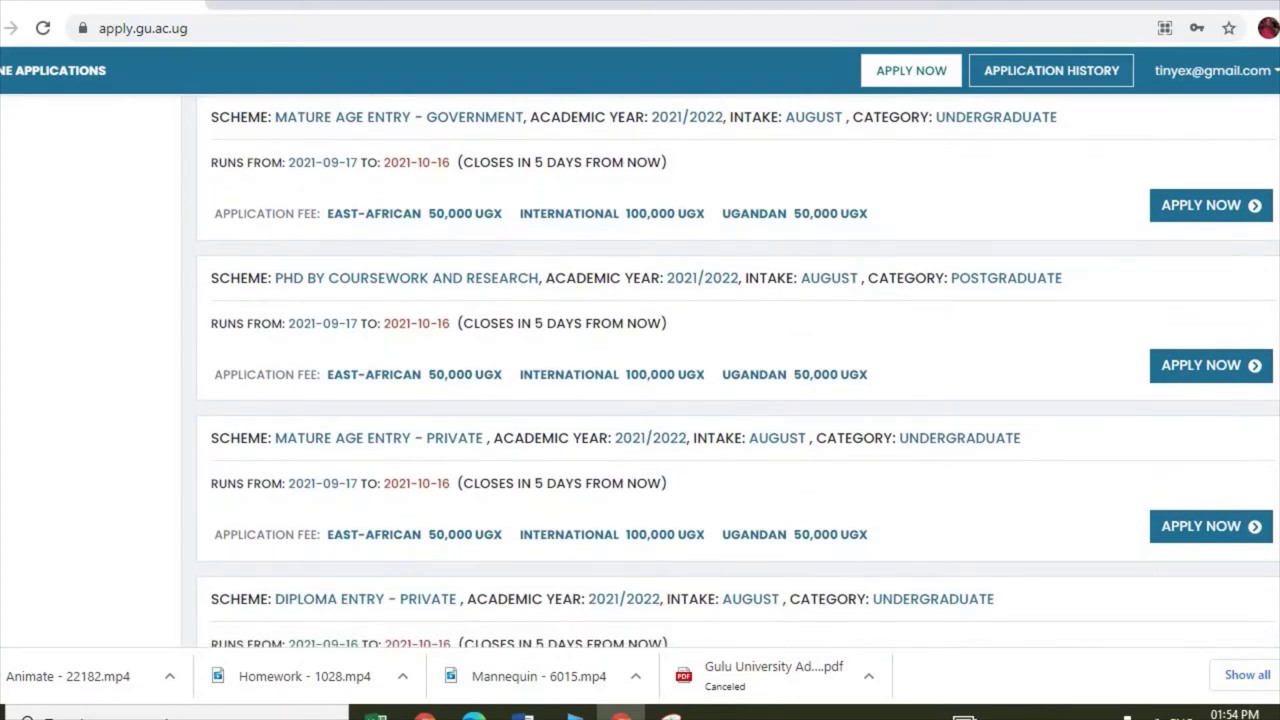
scroll(640, 370, down, 3)
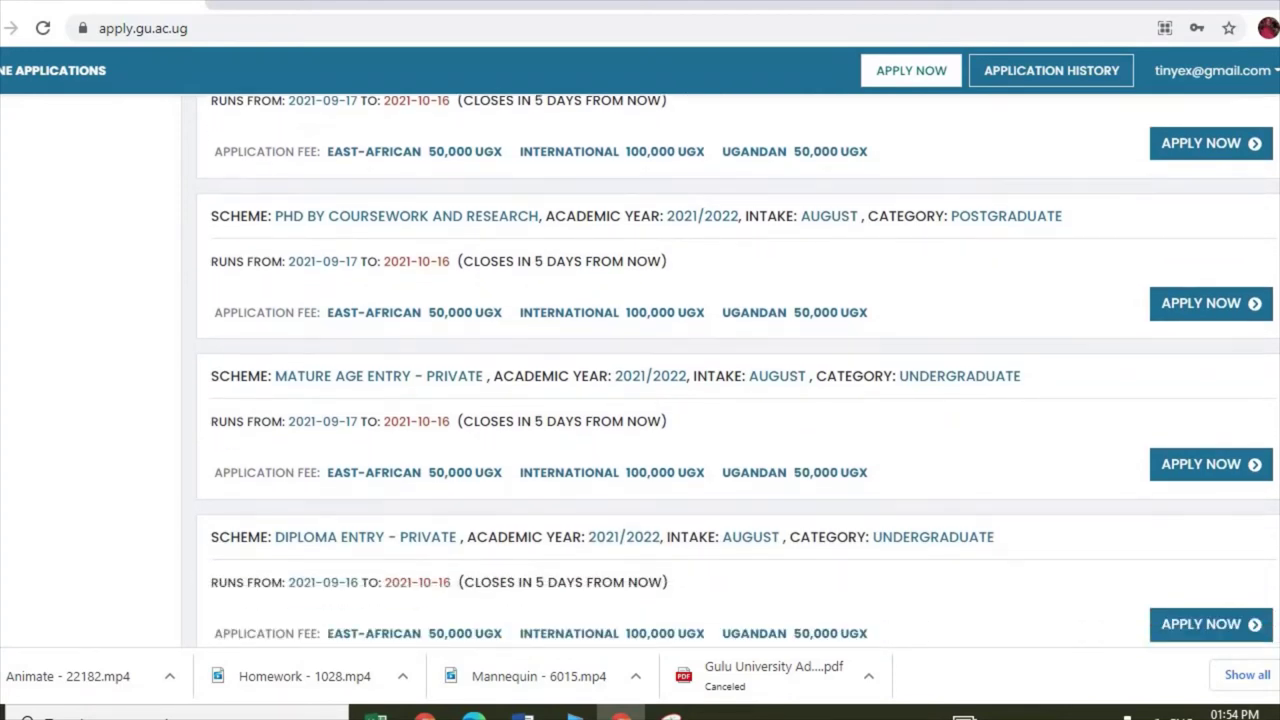
scroll(1276, 248, up, 10)
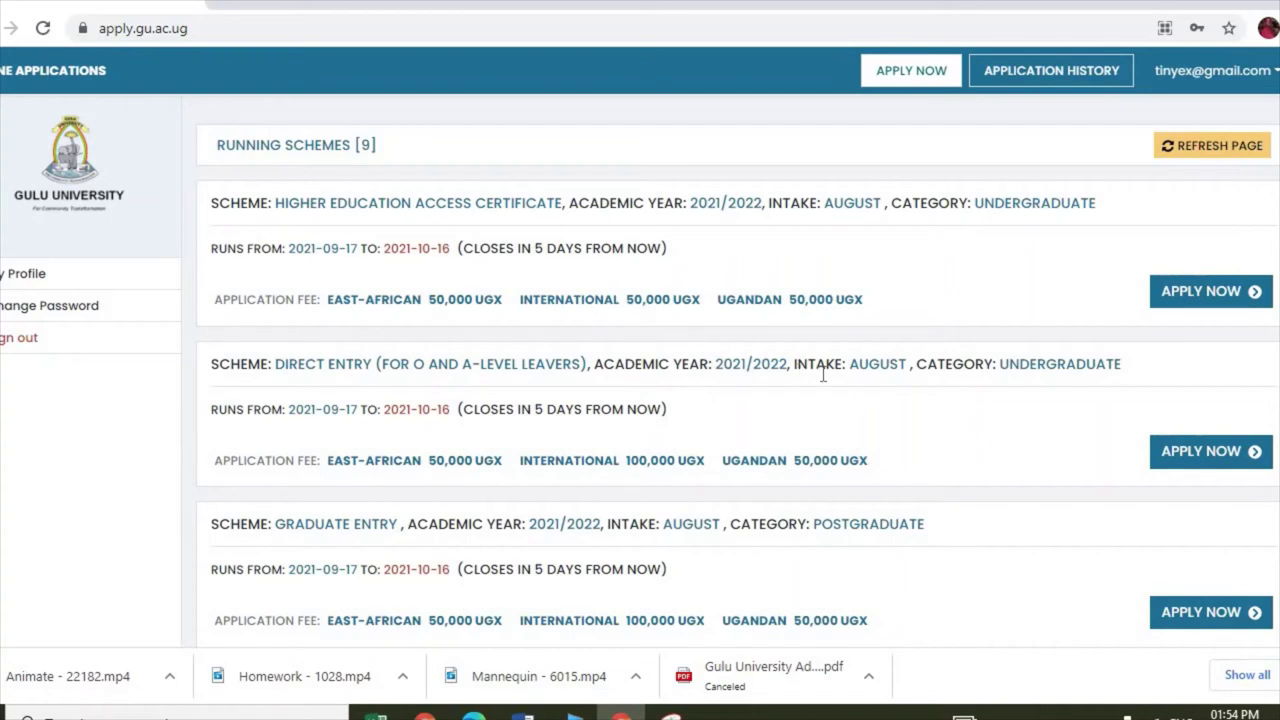
Step: Open the Direct Entry form and the Running Admission Programmes list for first choice
click(1200, 452)
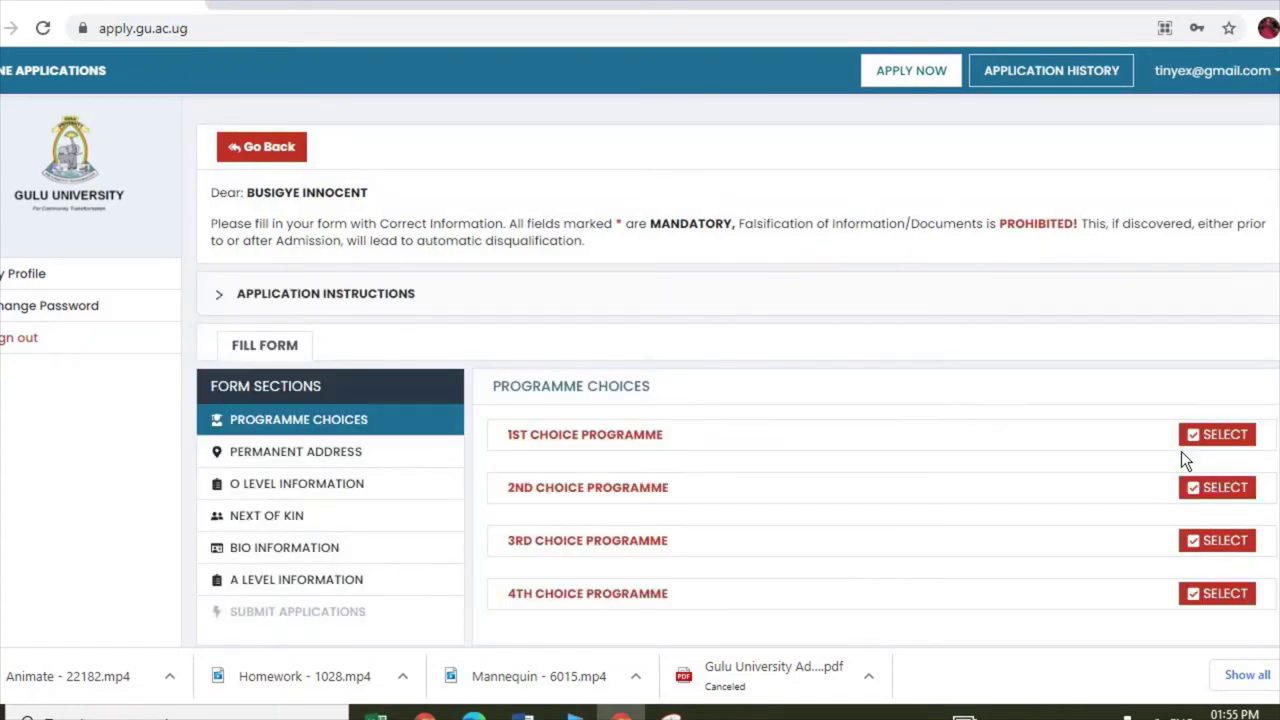
scroll(640, 370, down, 1)
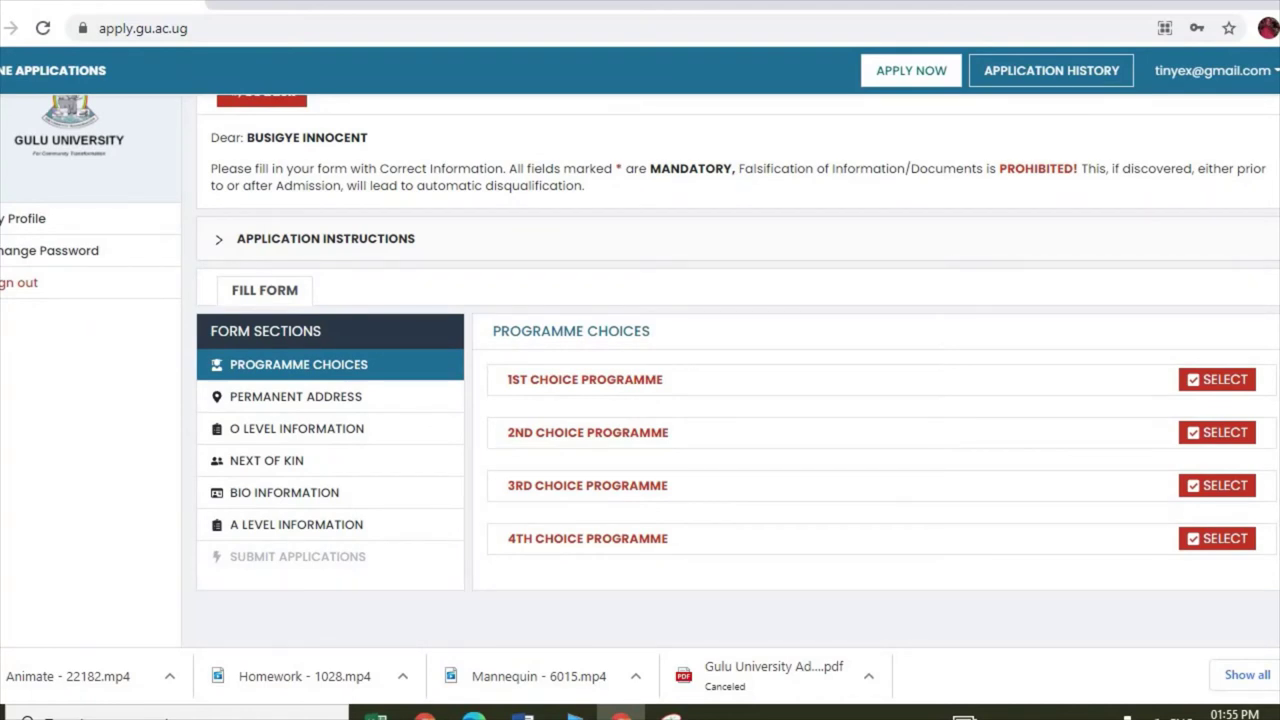
click(1201, 383)
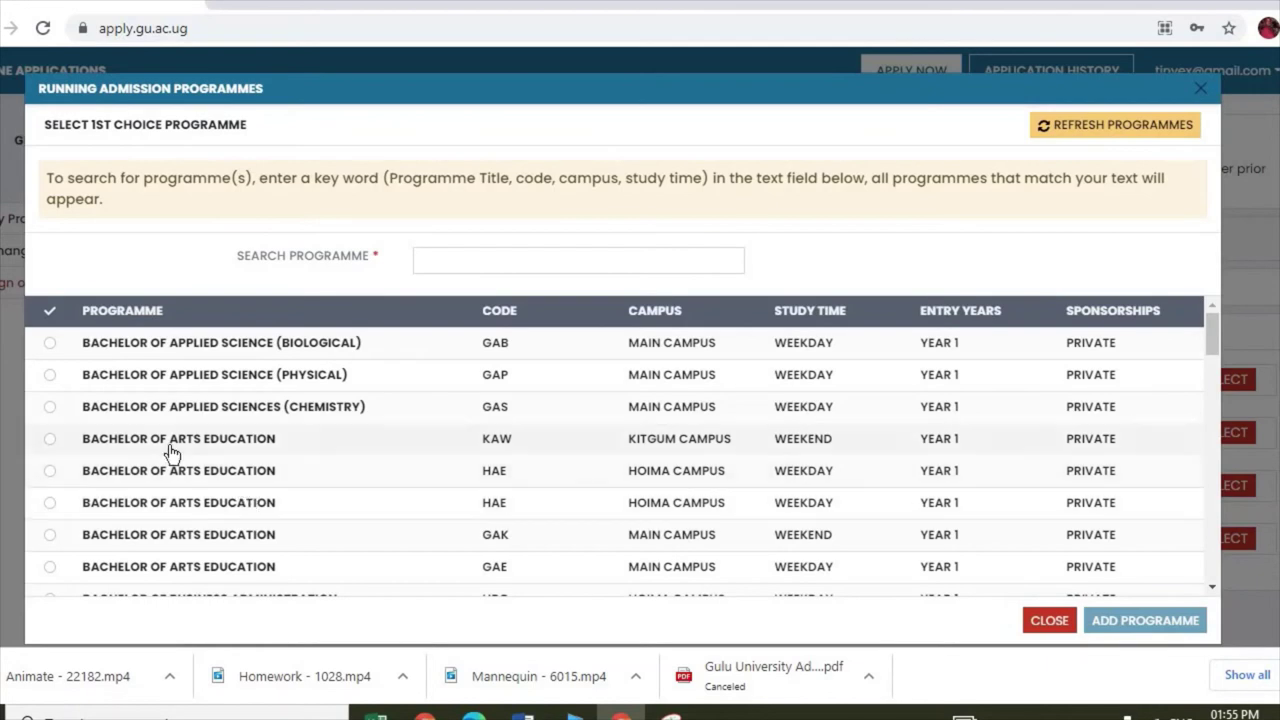
Step: Choose the Main Campus weekend Bachelor of Arts Education (GAK) row and add it as first choice
click(50, 439)
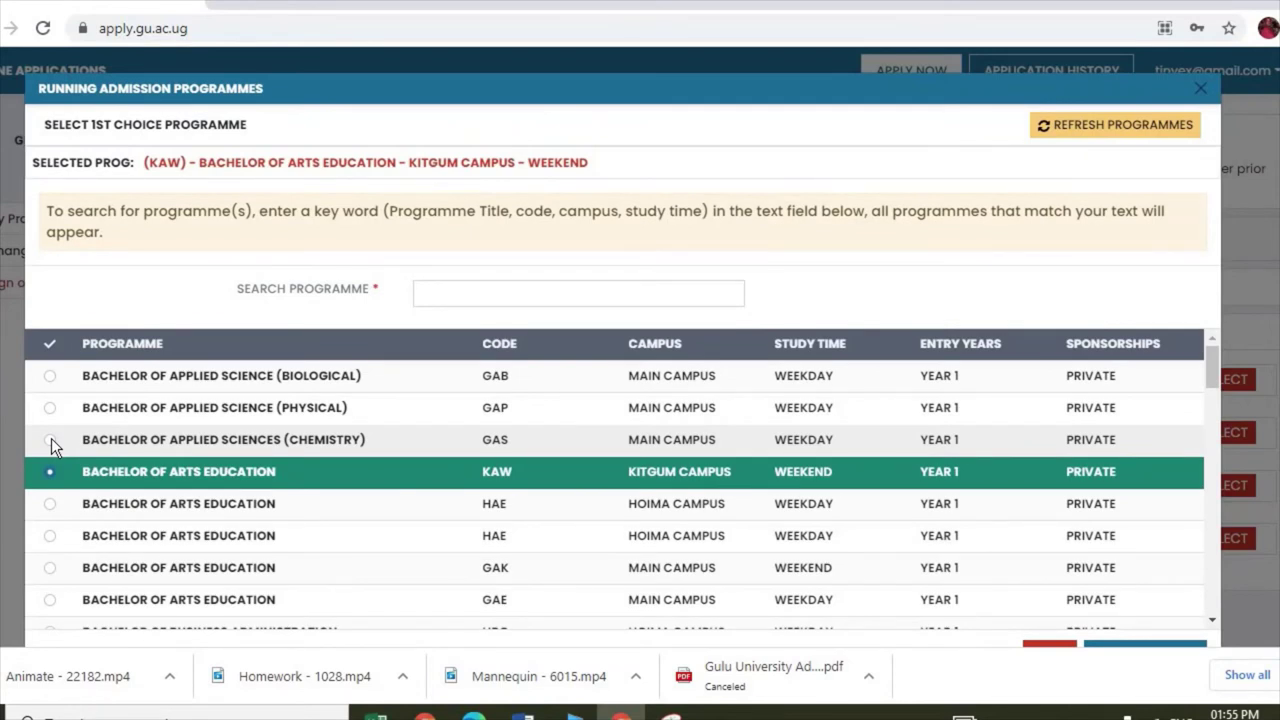
click(50, 568)
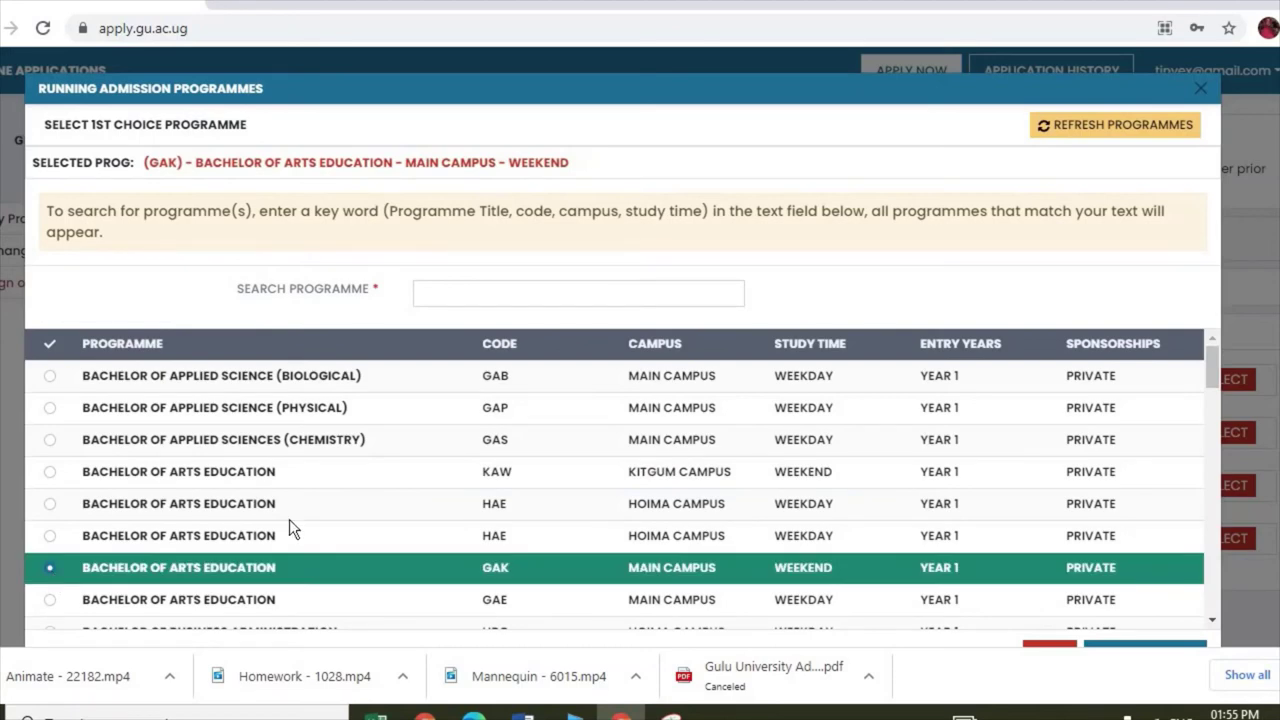
drag(1212, 375, 1236, 600)
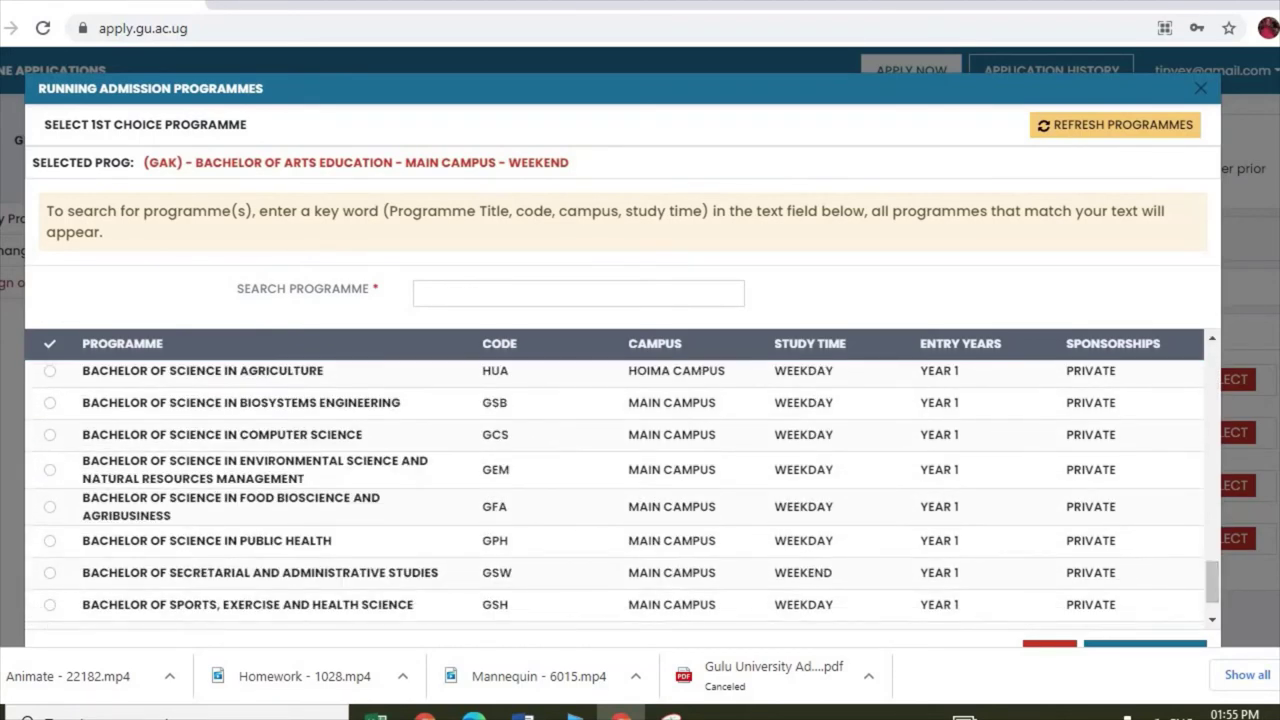
scroll(1149, 613, down, 1)
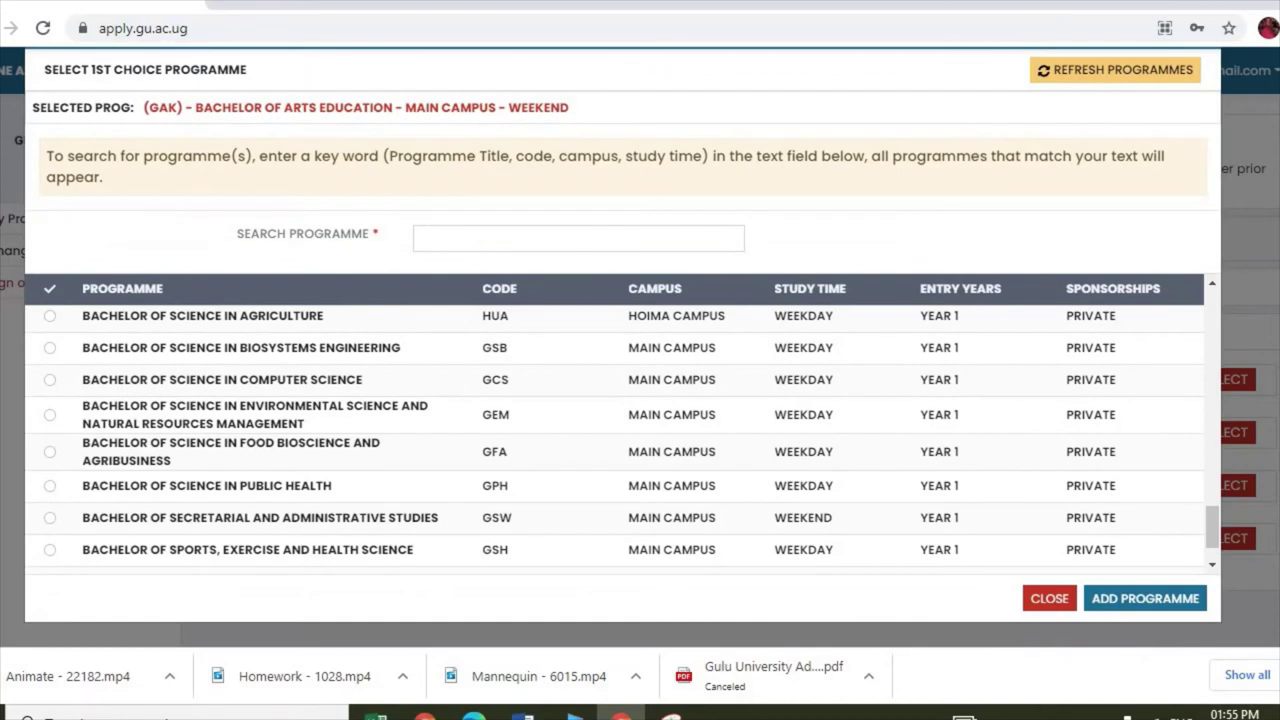
click(1148, 608)
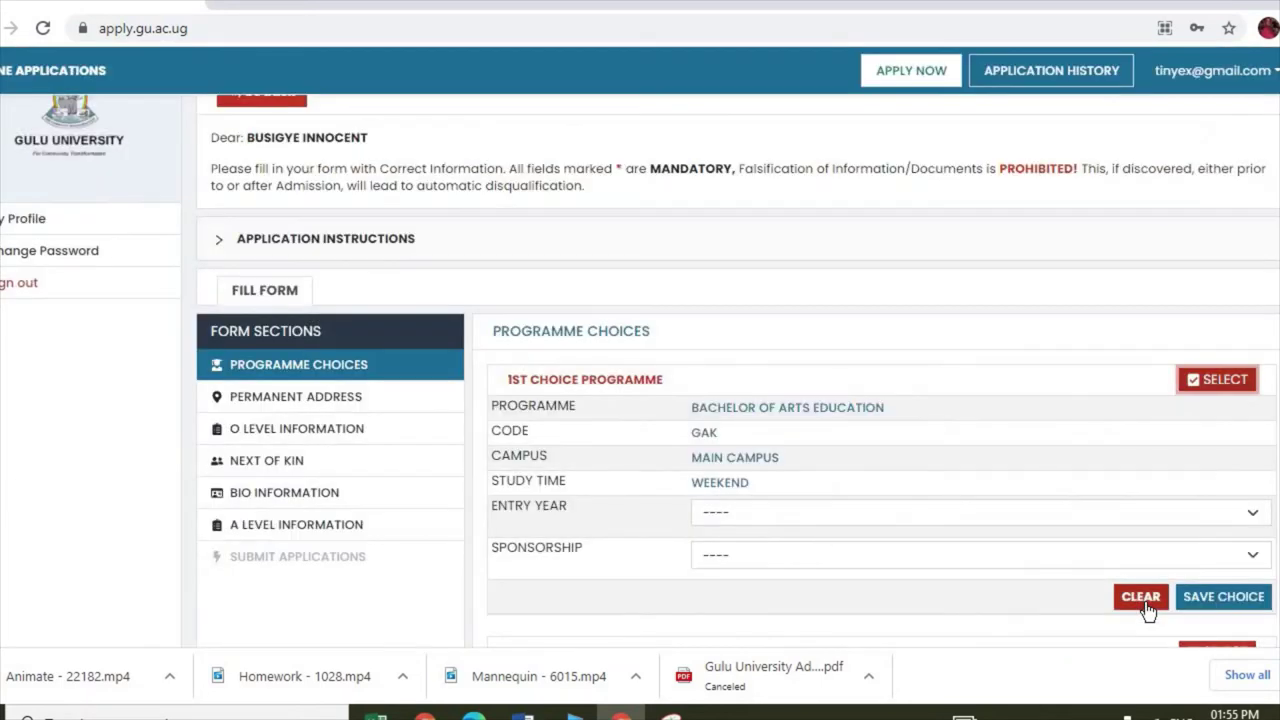
Step: Set Entry Year to YEAR 1 and Sponsorship to PRIVATE, then save the choice
click(780, 514)
click(770, 513)
click(770, 513)
click(742, 554)
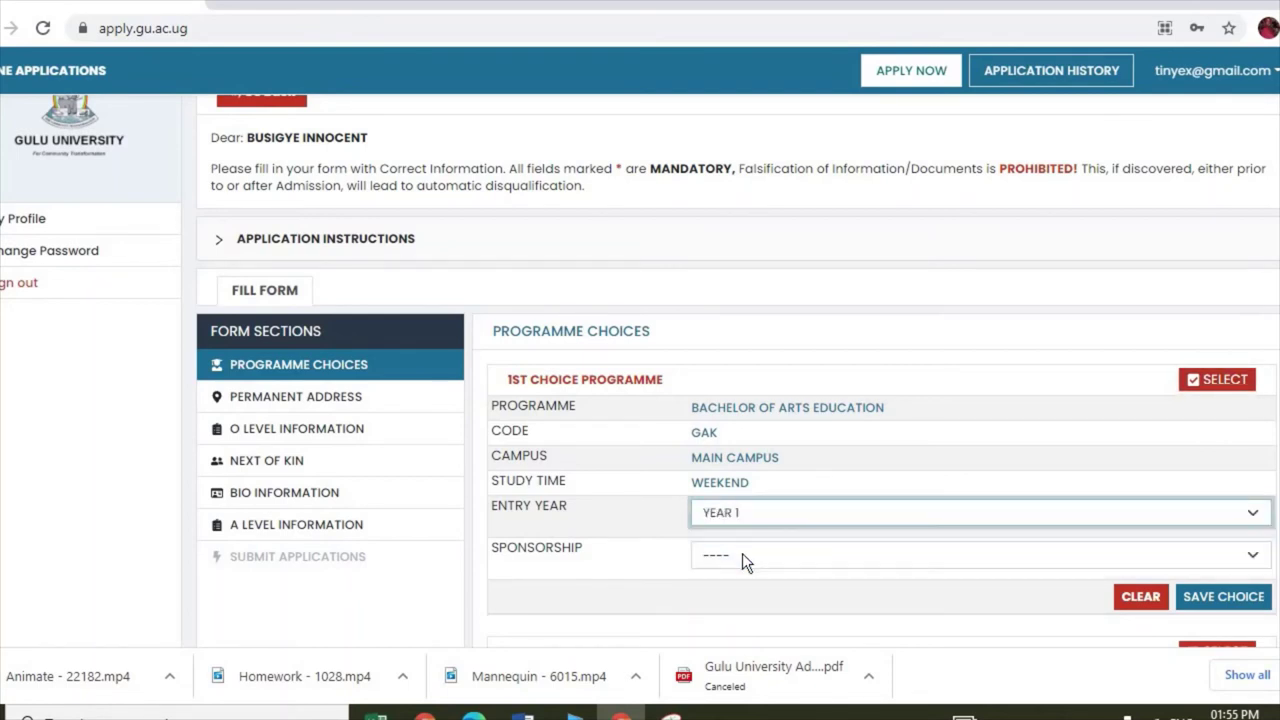
click(756, 555)
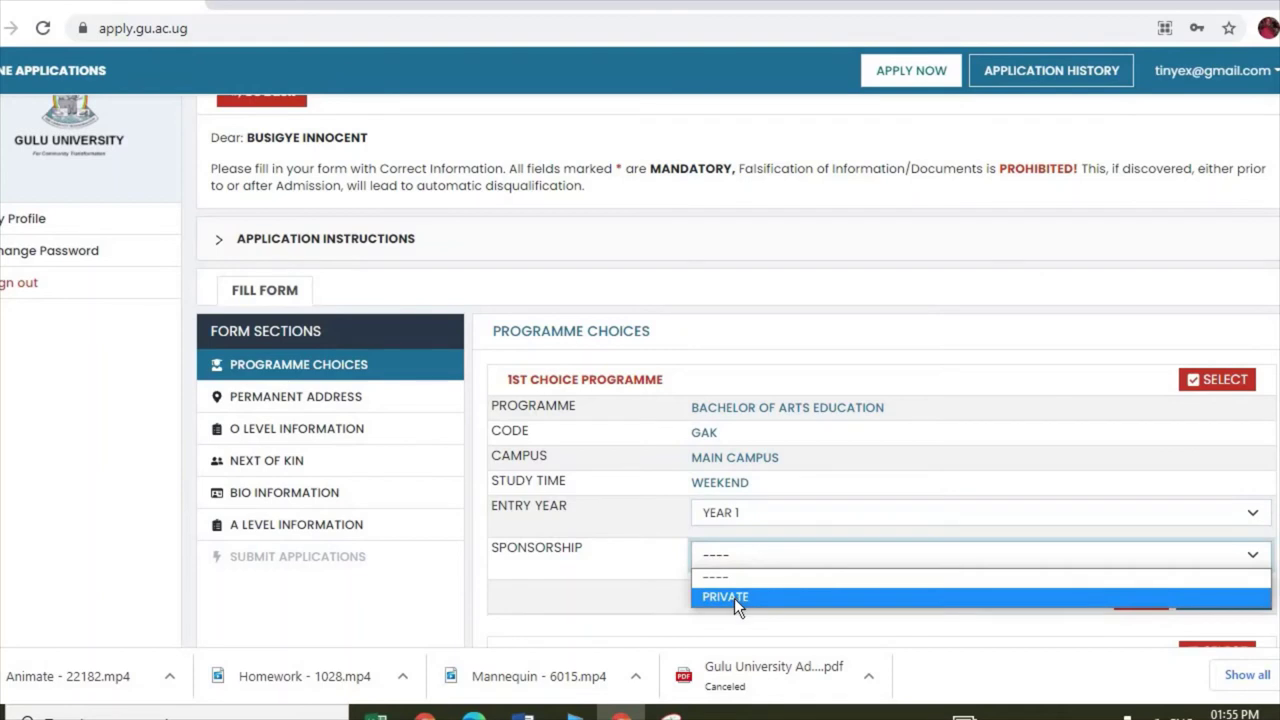
click(734, 597)
click(1225, 598)
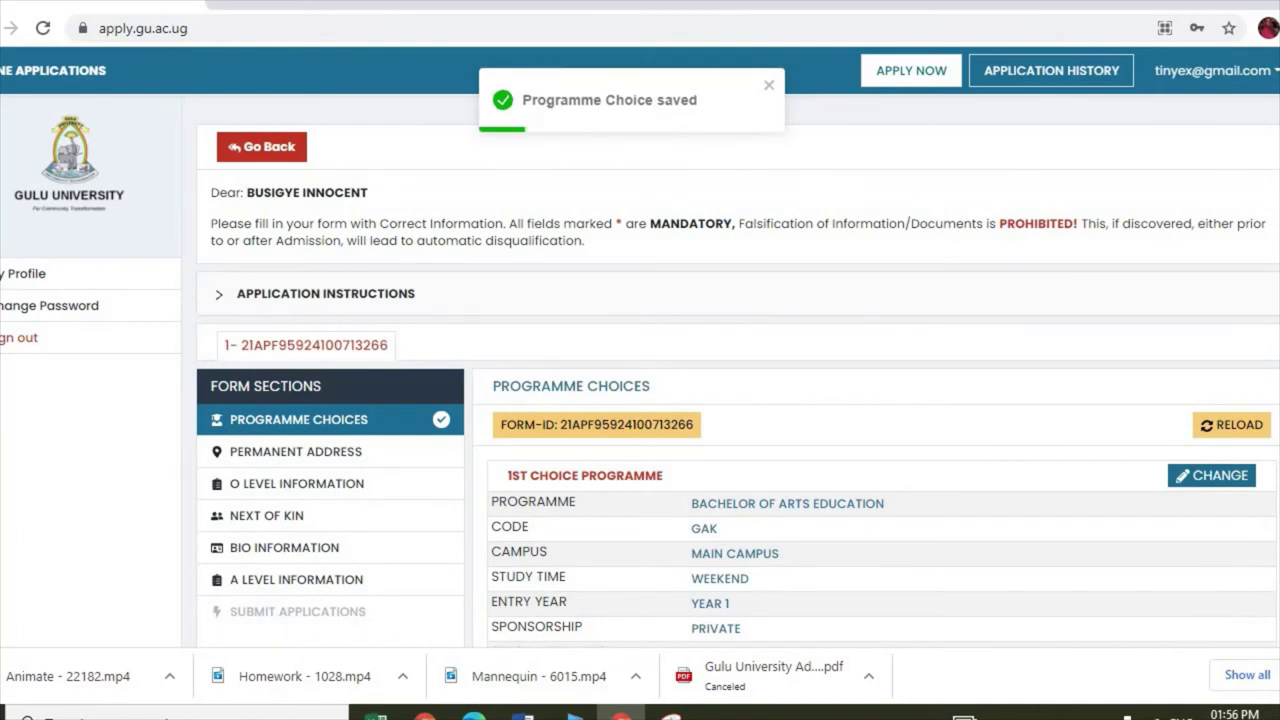
scroll(1177, 505, down, 2)
scroll(640, 370, down, 1)
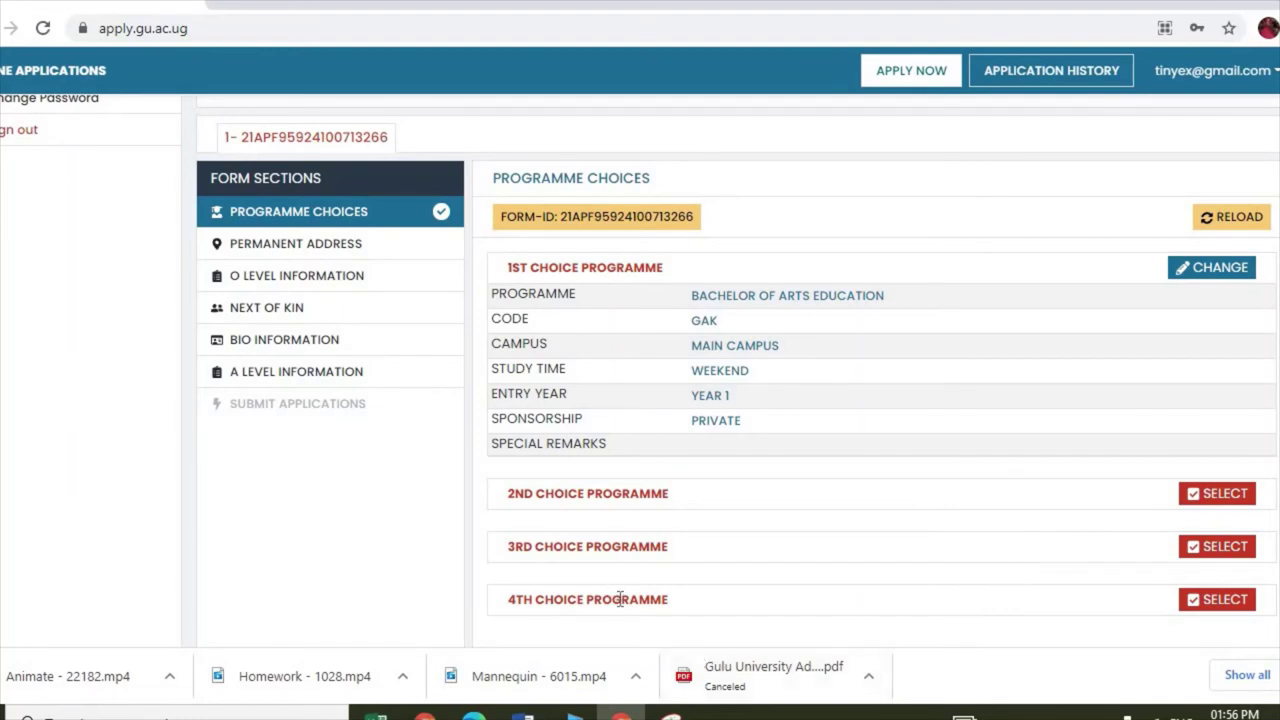
Step: Go through Permanent Address to the O Level Information section
click(284, 252)
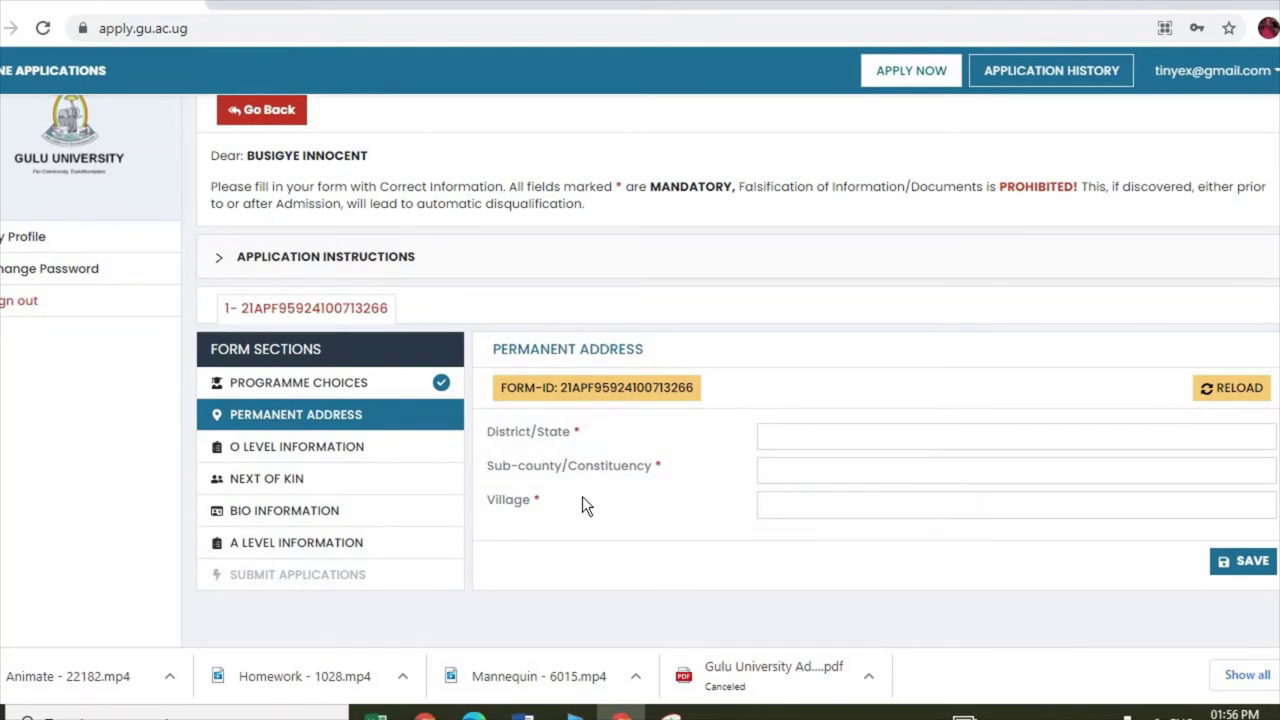
click(304, 452)
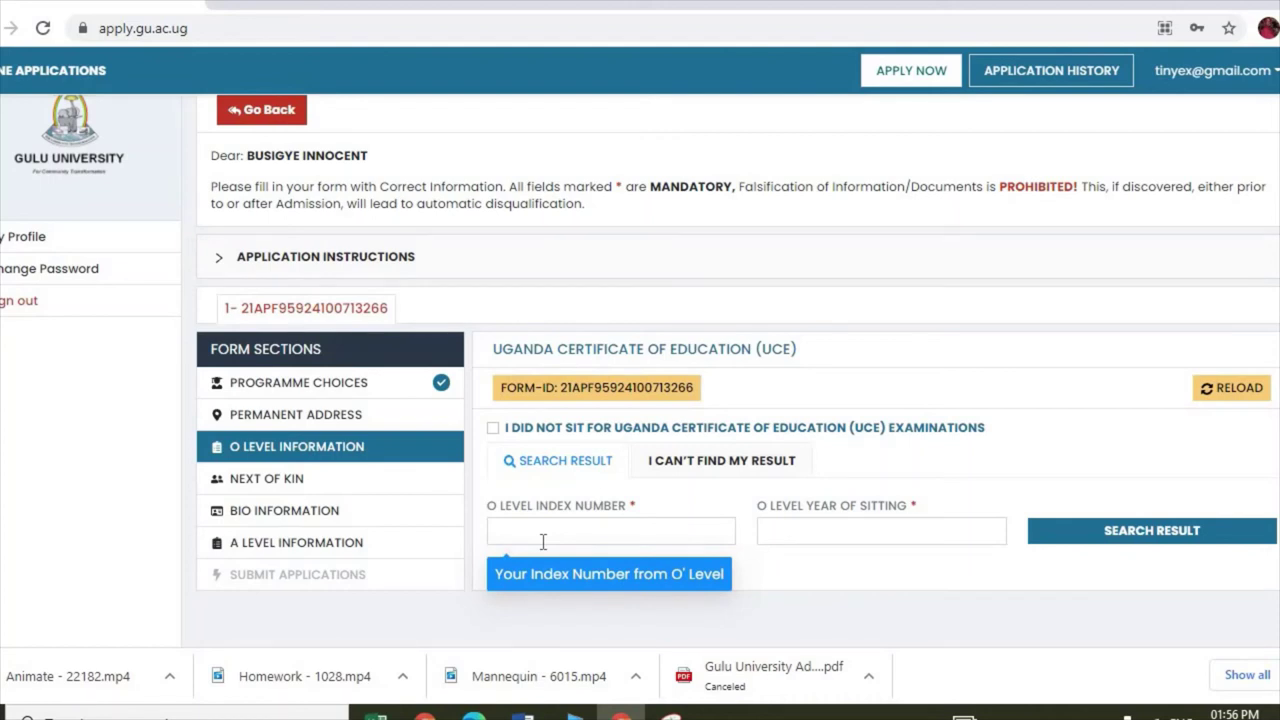
Step: Check the I CAN'T FIND MY RESULT tab, return to Search Result, then go to Bio Information
click(763, 466)
scroll(738, 400, down, 2)
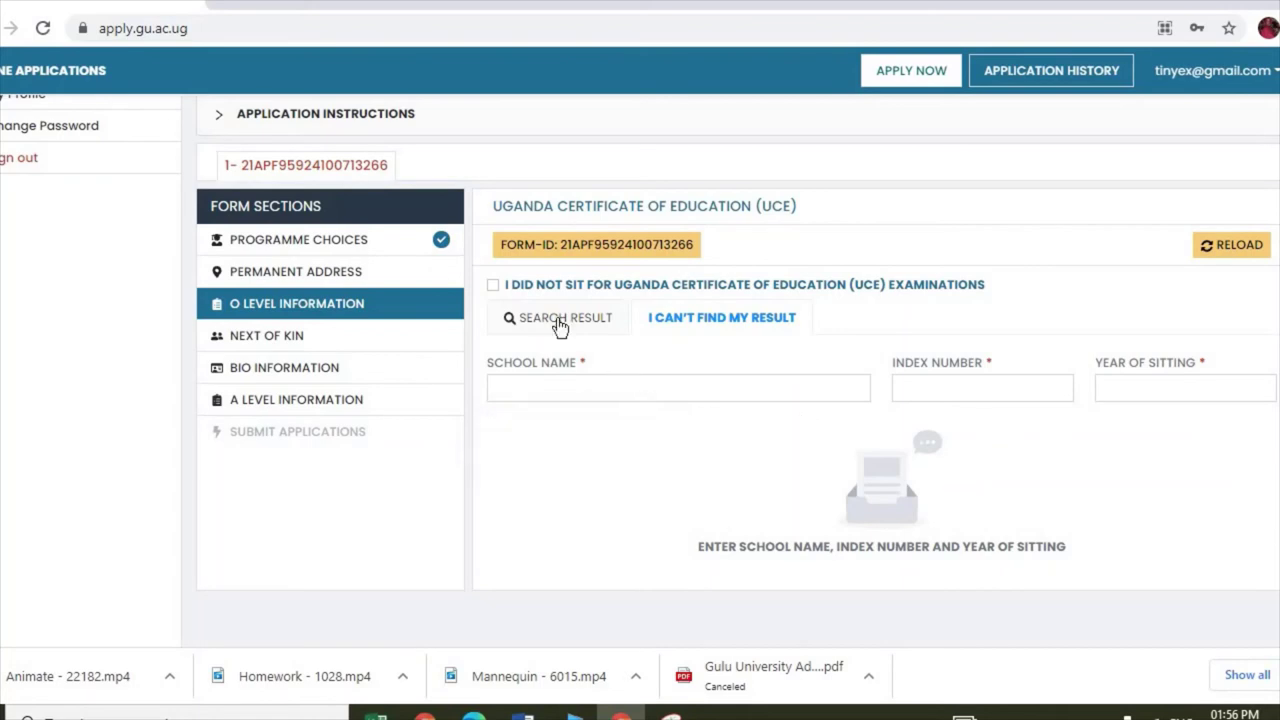
click(553, 316)
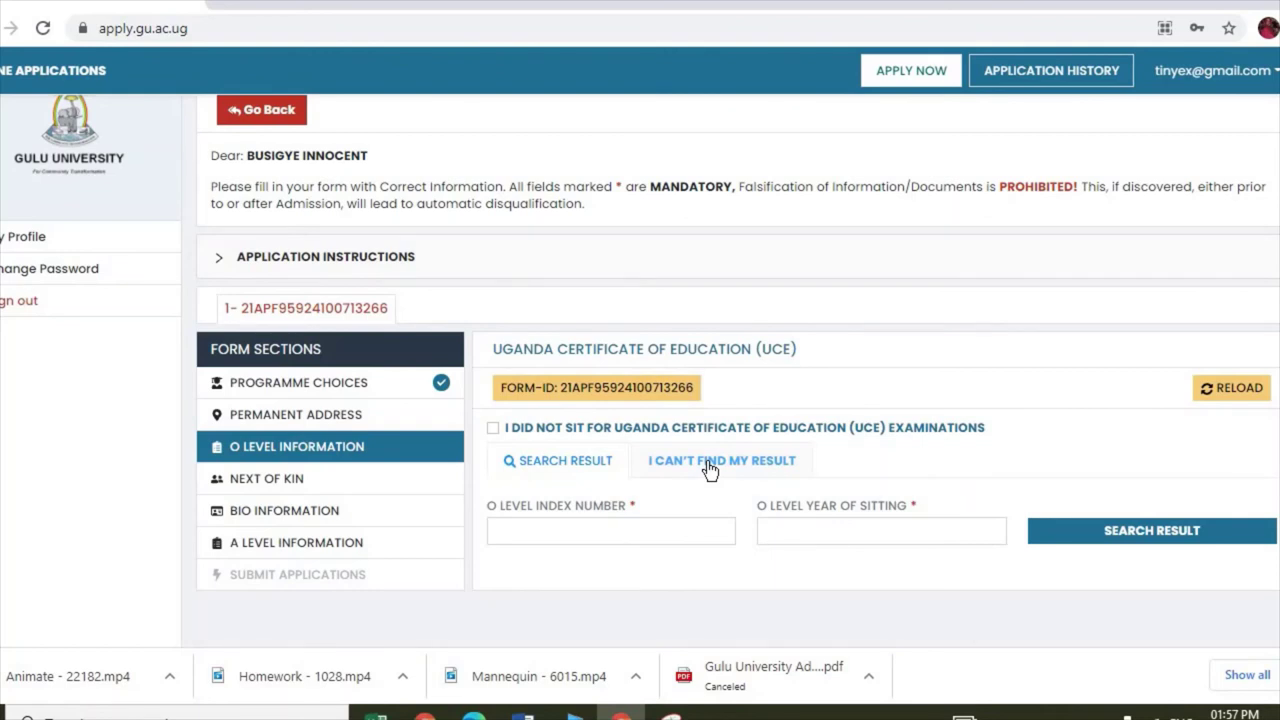
click(303, 513)
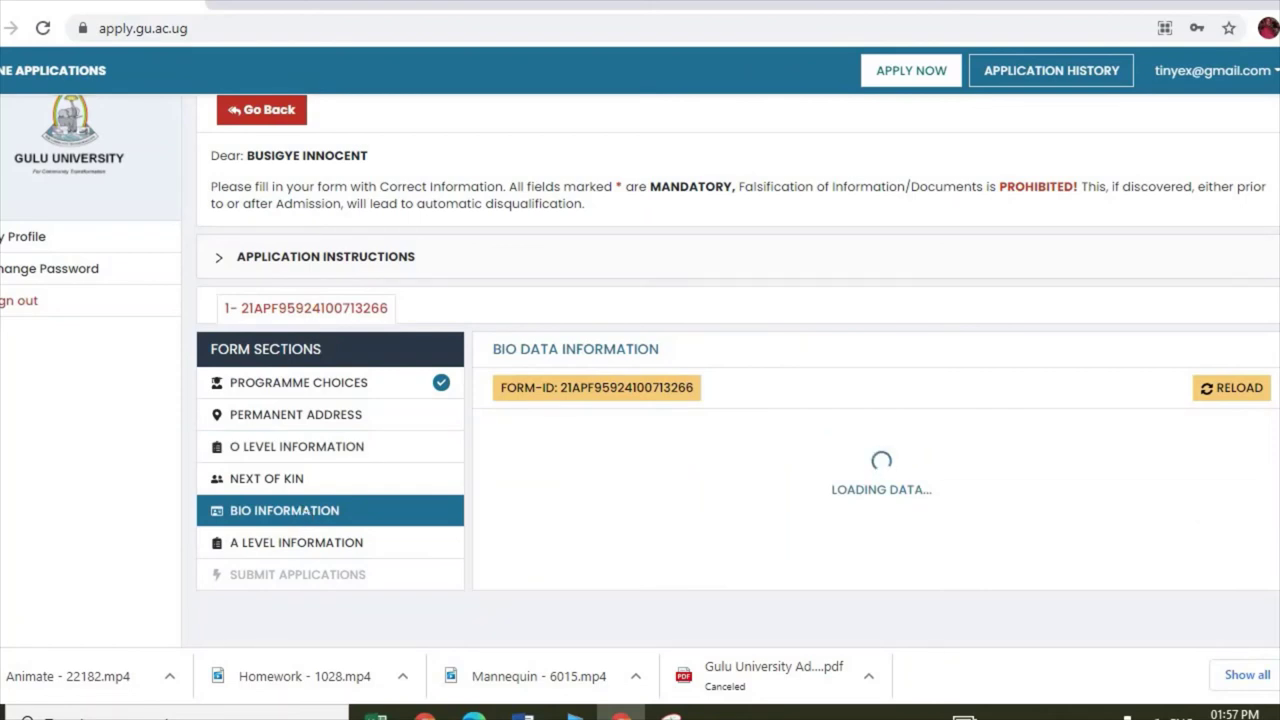
Step: Review the Bio Data form, then go to the A Level Information (UACE) section for index number and sitting year
scroll(880, 420, down, 3)
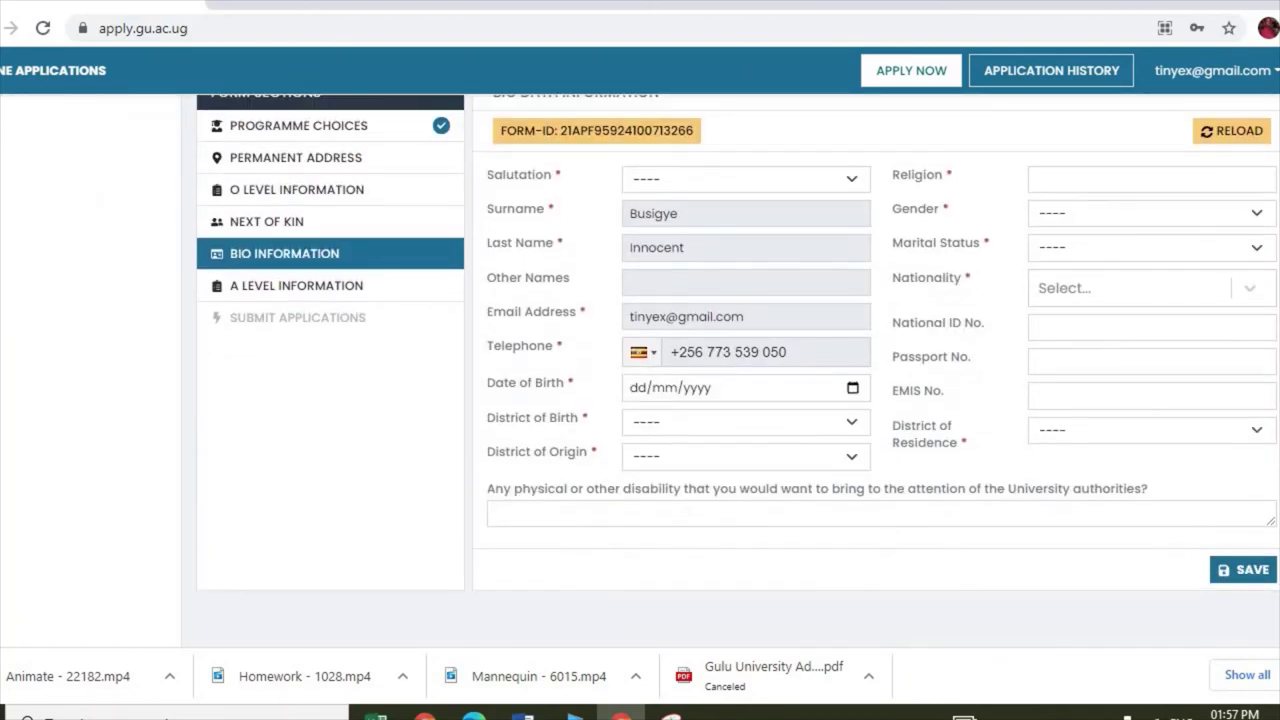
scroll(738, 370, up, 3)
scroll(738, 370, down, 2)
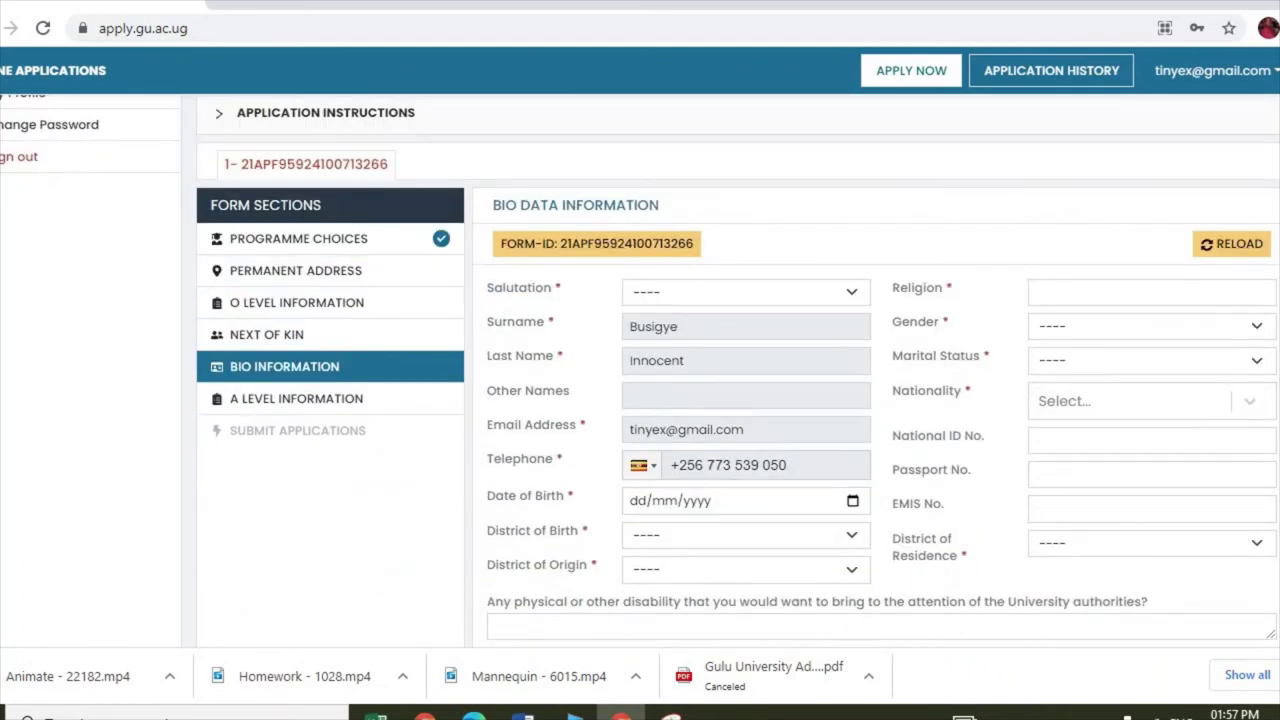
scroll(738, 370, down, 1)
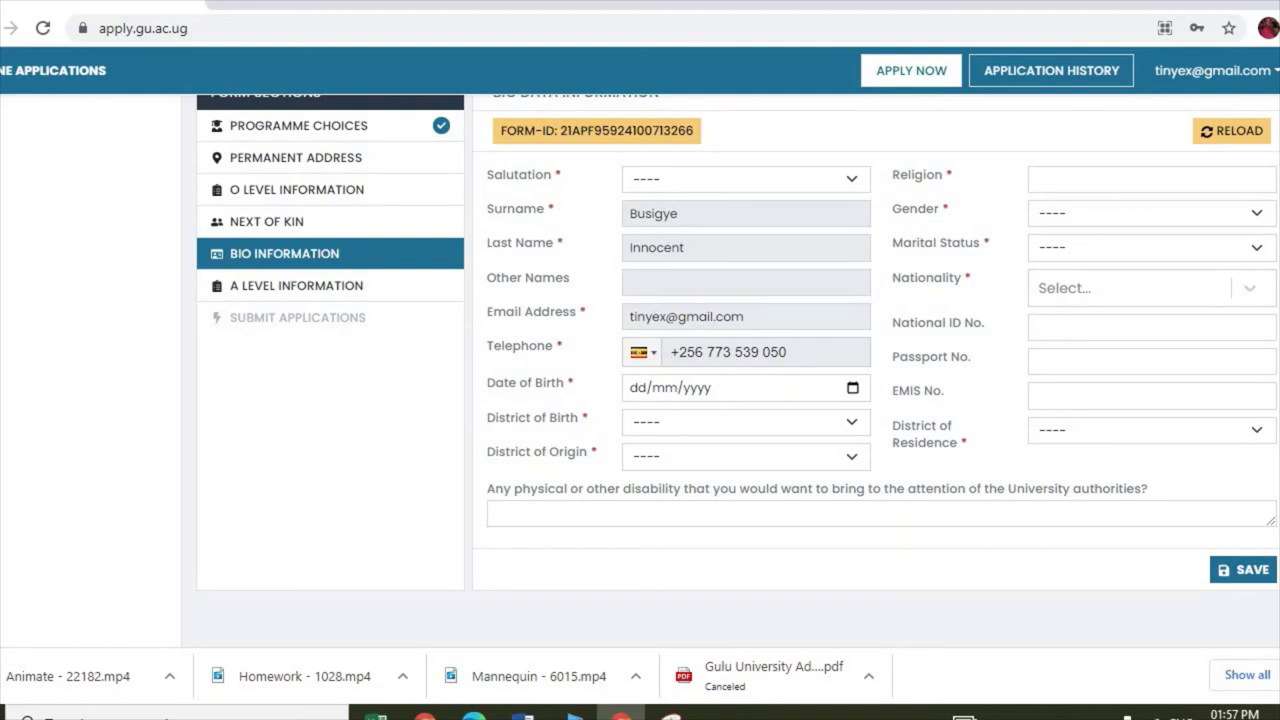
scroll(738, 370, up, 3)
scroll(738, 370, down, 3)
scroll(738, 370, up, 1)
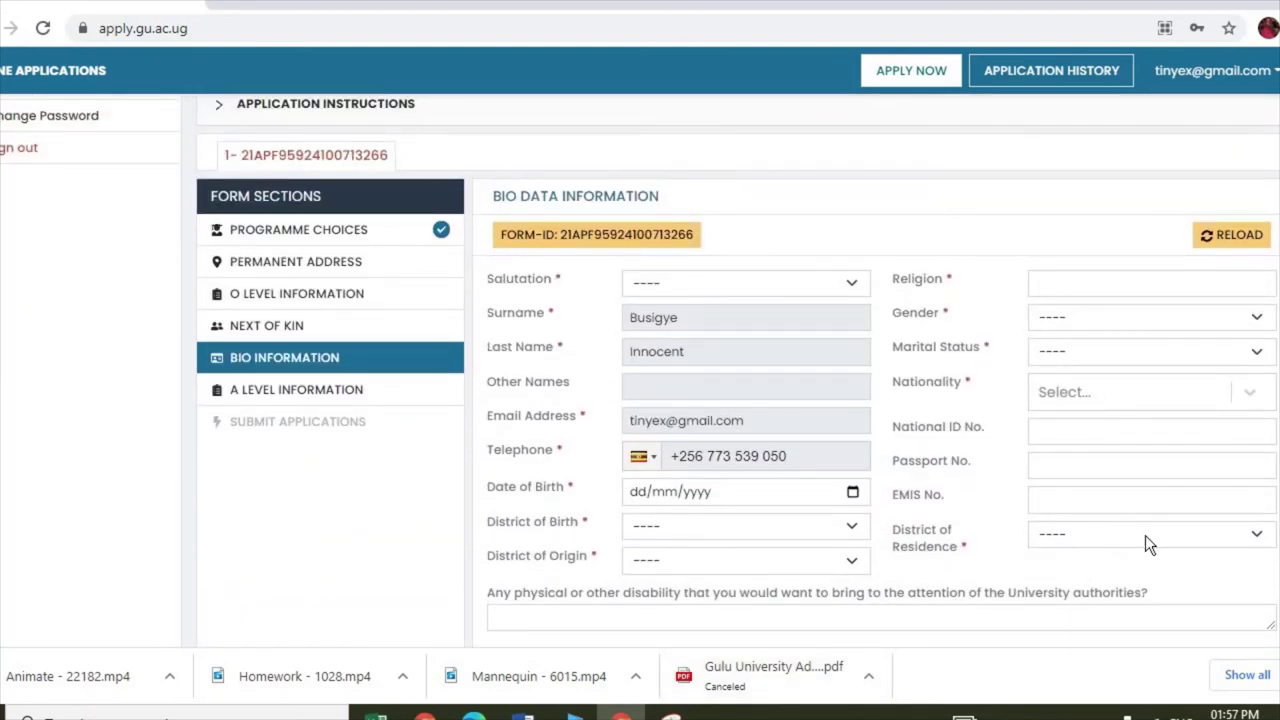
click(268, 398)
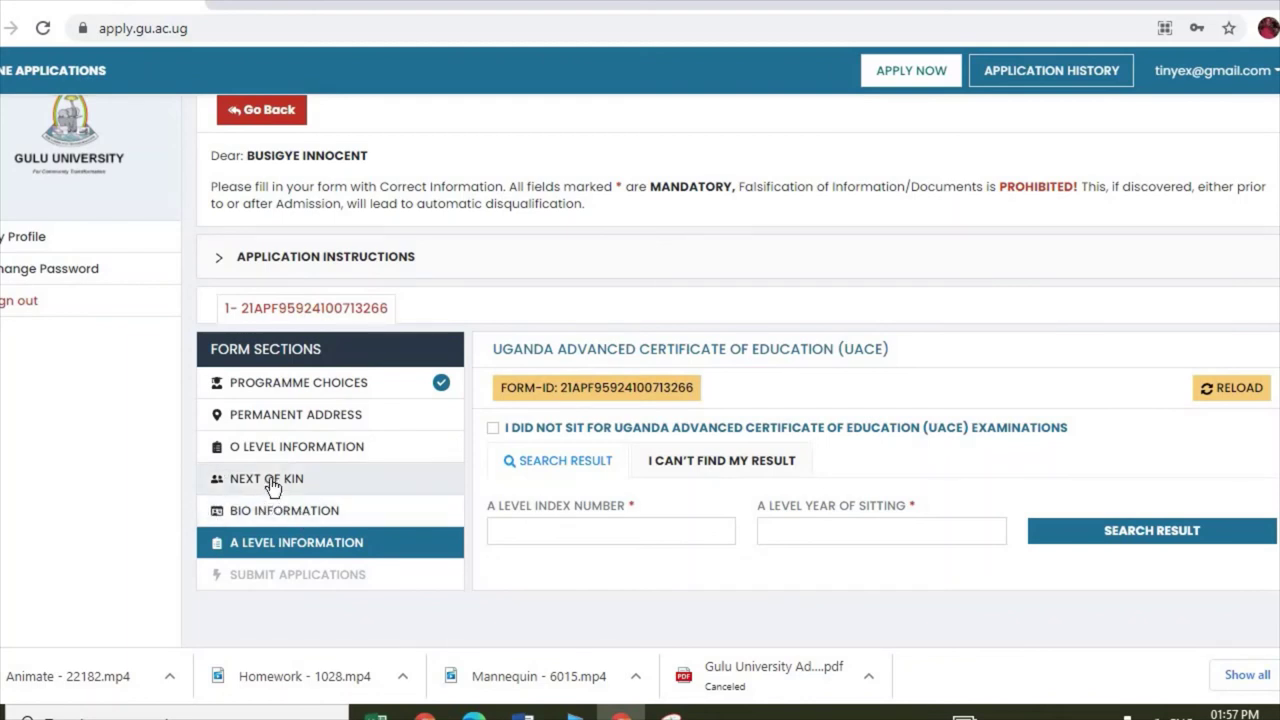
Step: Open the Next of Kin section and view its name, relationship, address, e-mail and telephone fields
click(272, 486)
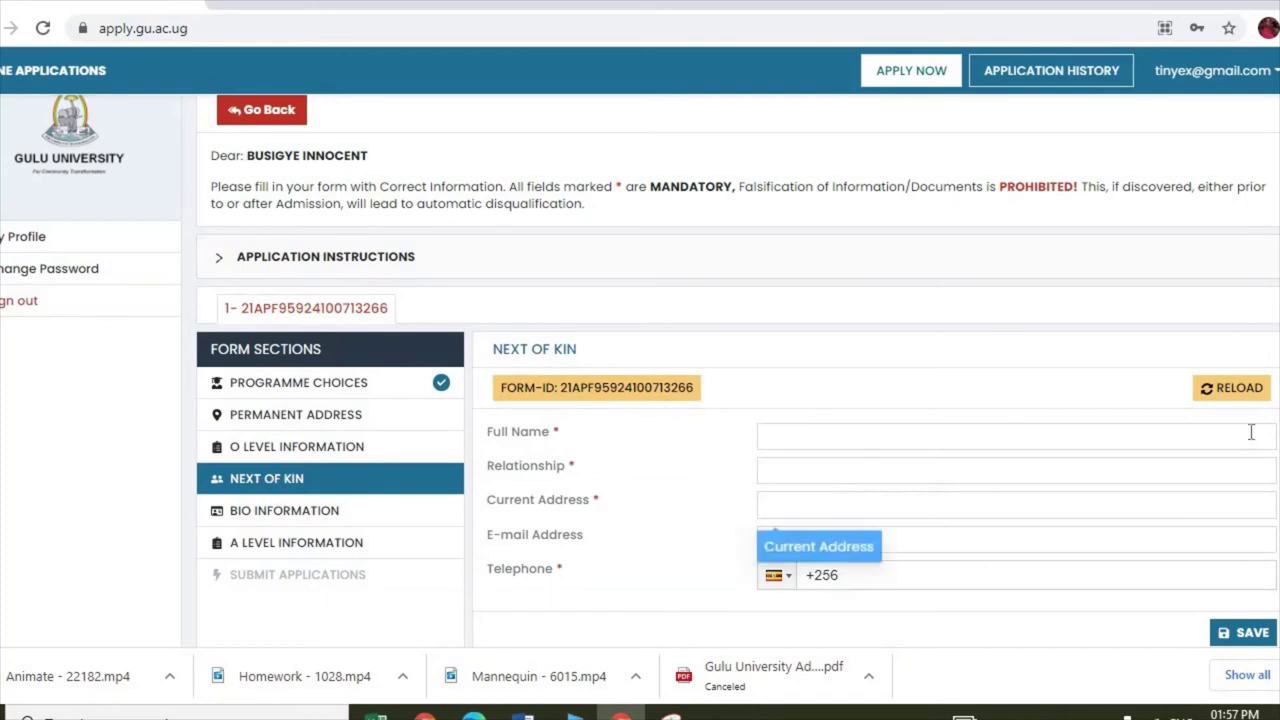
scroll(999, 508, down, 1)
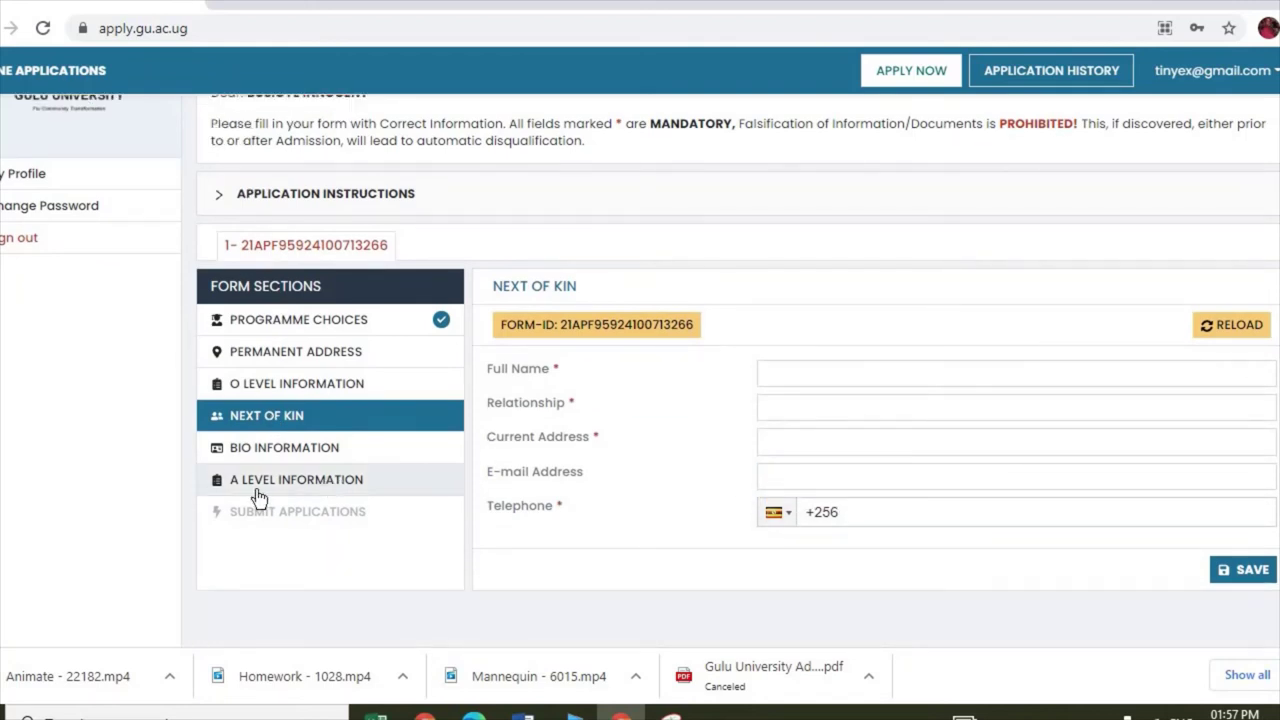